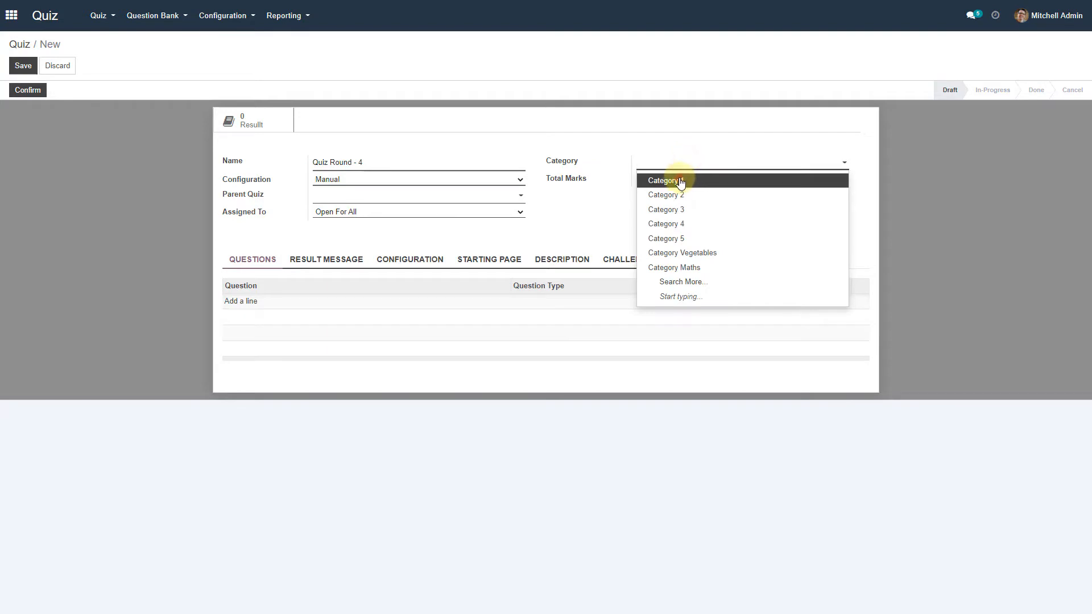
# Set the quiz's category to Category 1, configuration to Manual and assignment to Open For All, leaving the parent quiz empty.
pyautogui.click(686, 181)
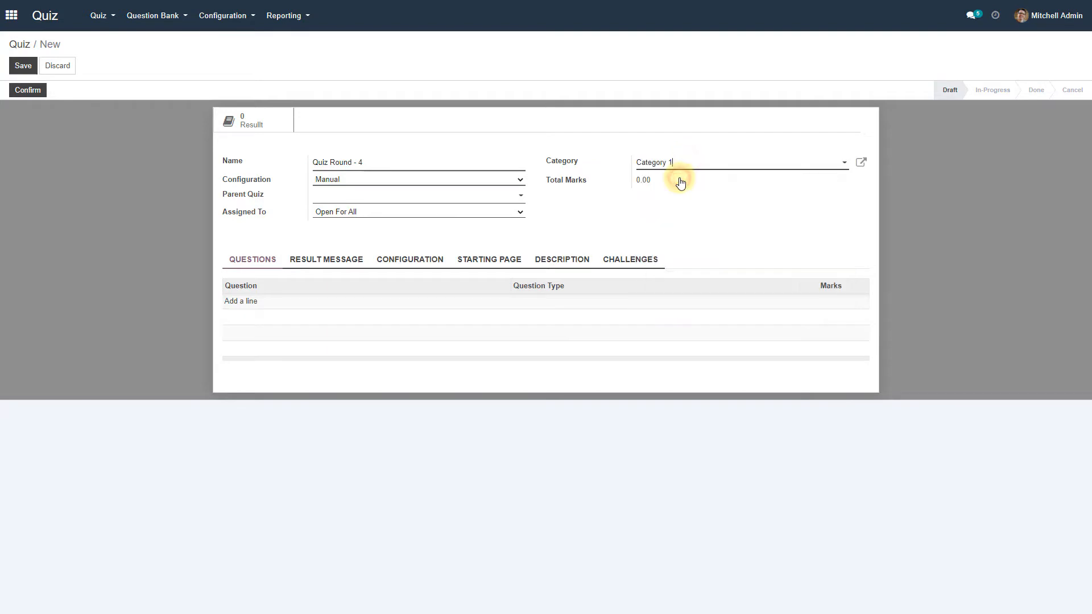
pyautogui.click(343, 180)
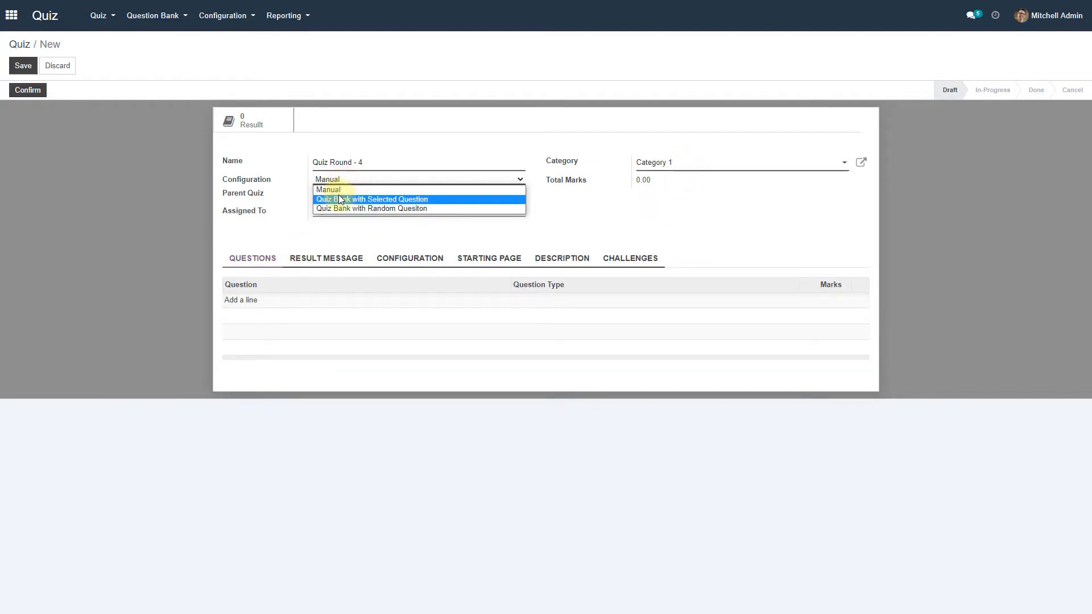
pyautogui.click(336, 189)
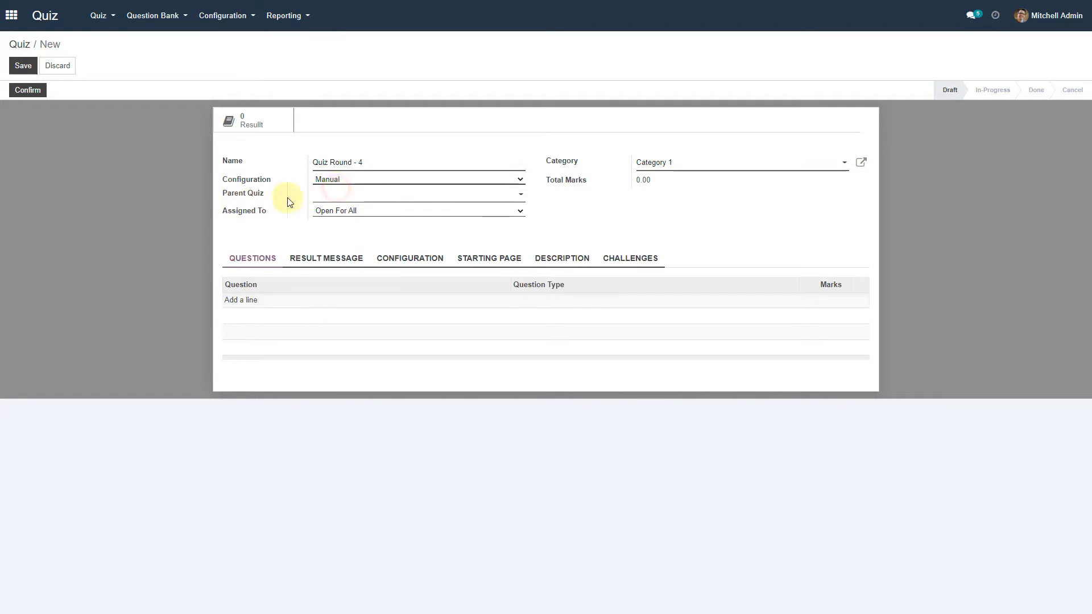
pyautogui.click(348, 196)
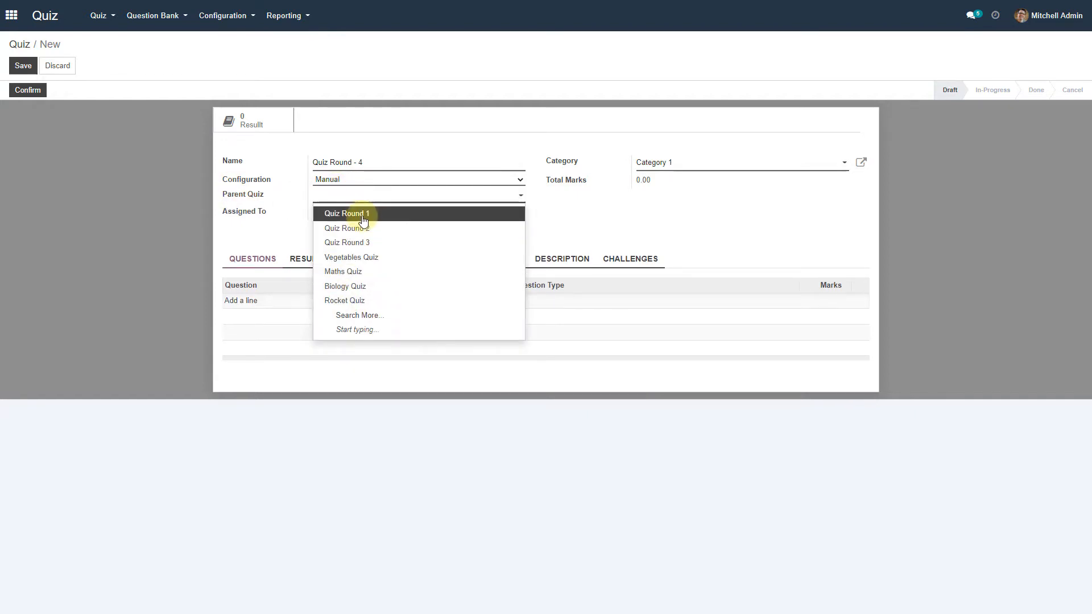
pyautogui.click(165, 214)
pyautogui.click(340, 211)
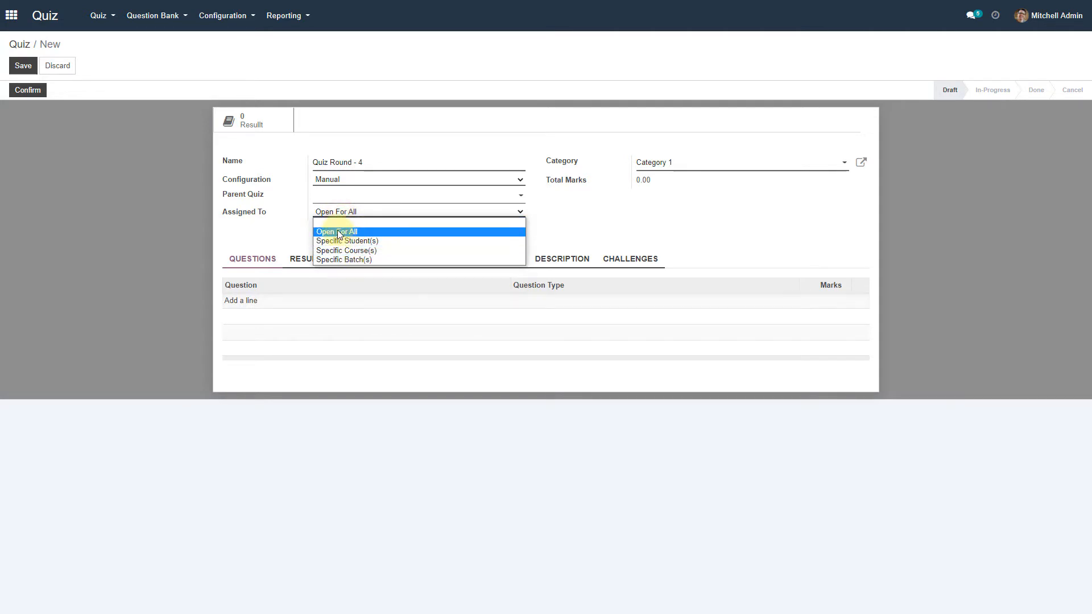
pyautogui.click(337, 231)
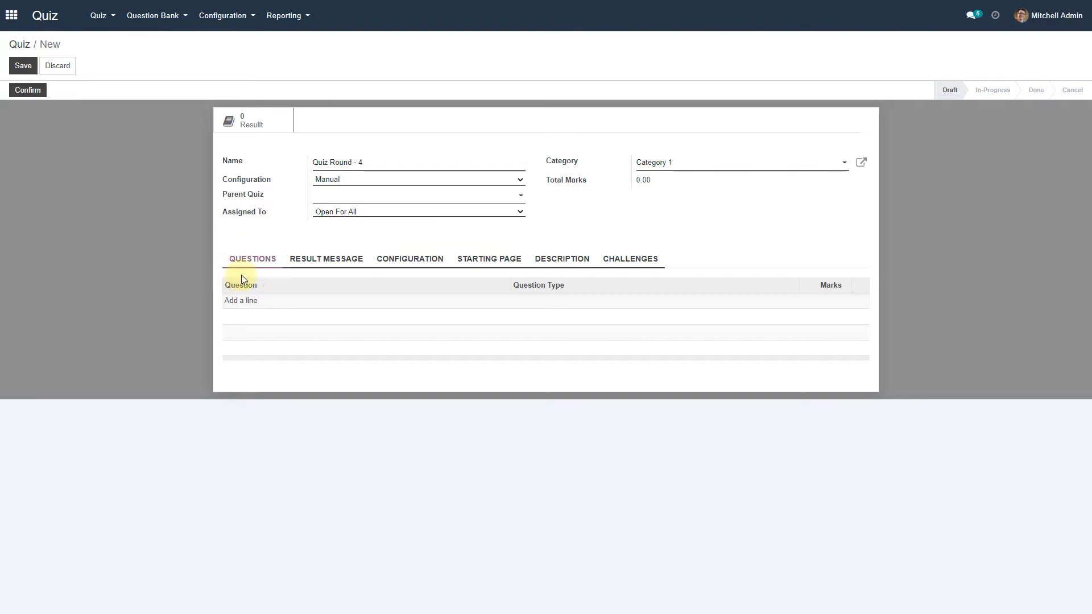
# Start a new quiz question "What sound dose a cat make ?" with question type Optional and no material type.
pyautogui.click(241, 301)
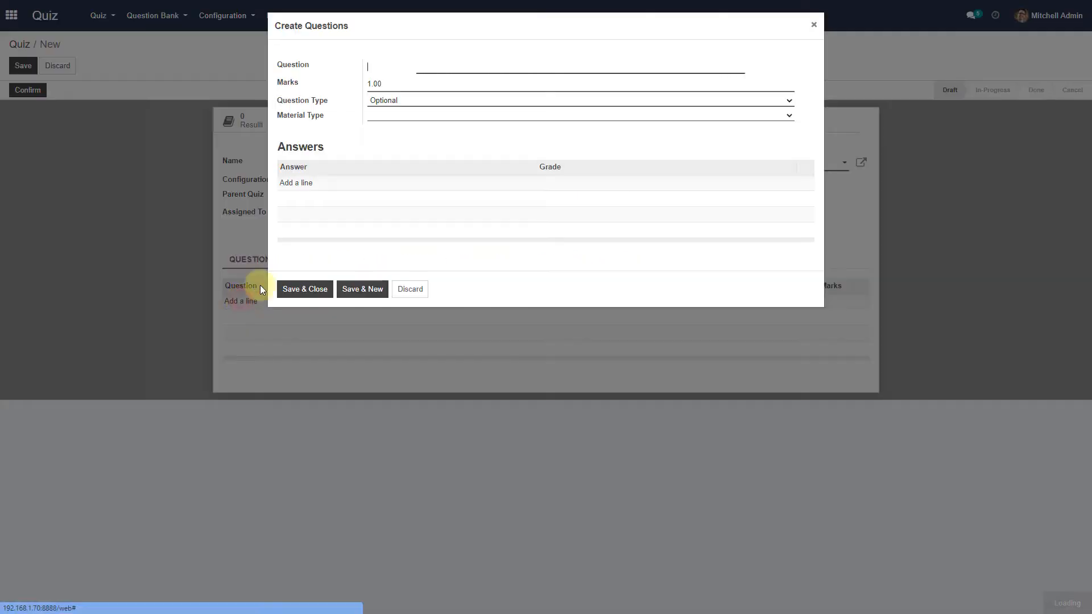
pyautogui.click(383, 69)
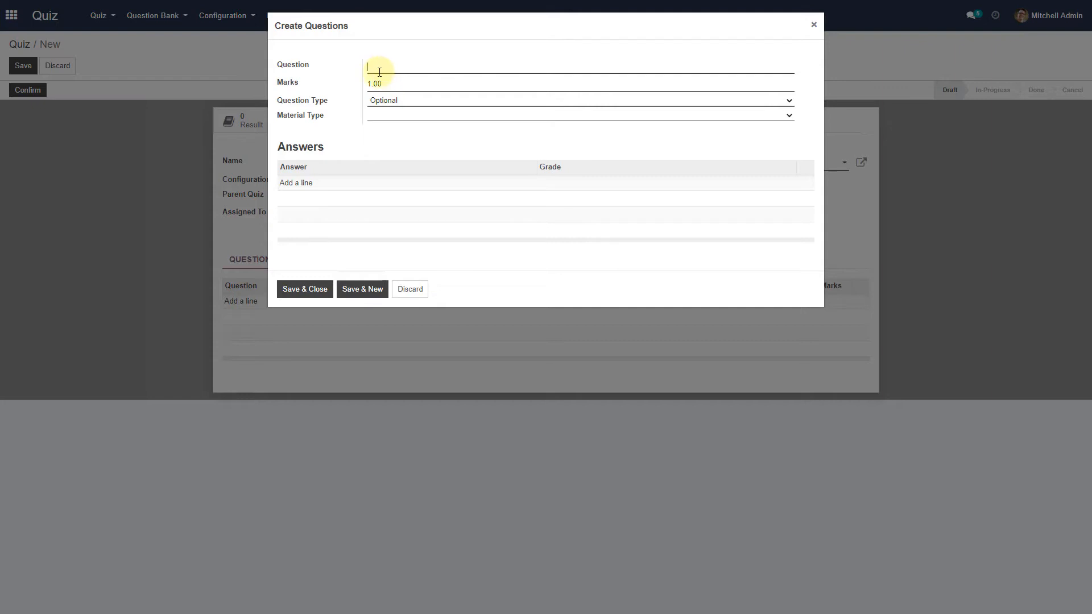
pyautogui.write('What sound dose a cat make ?')
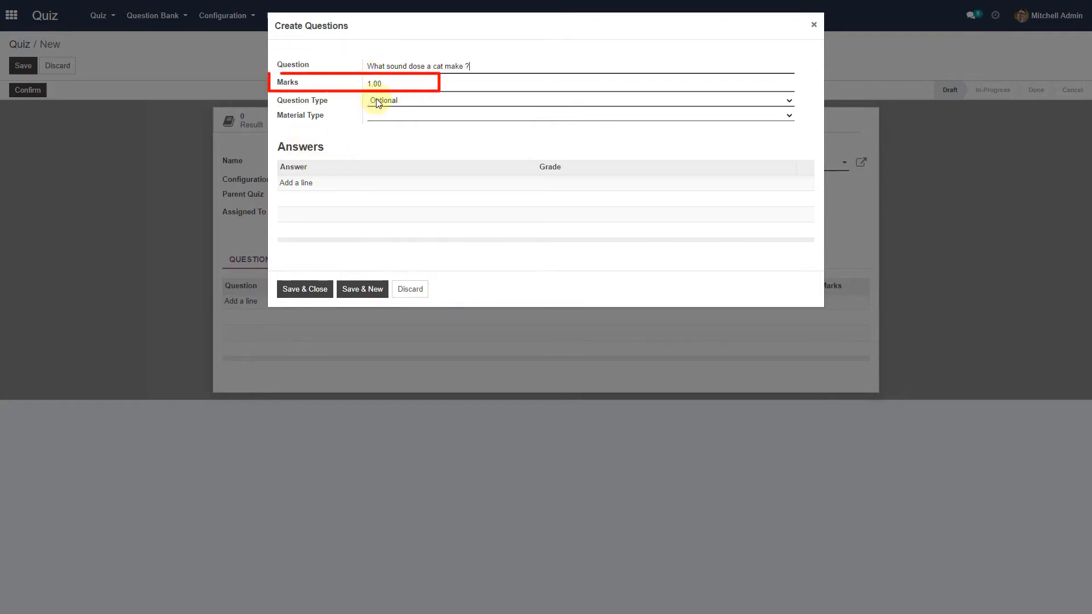
pyautogui.click(408, 101)
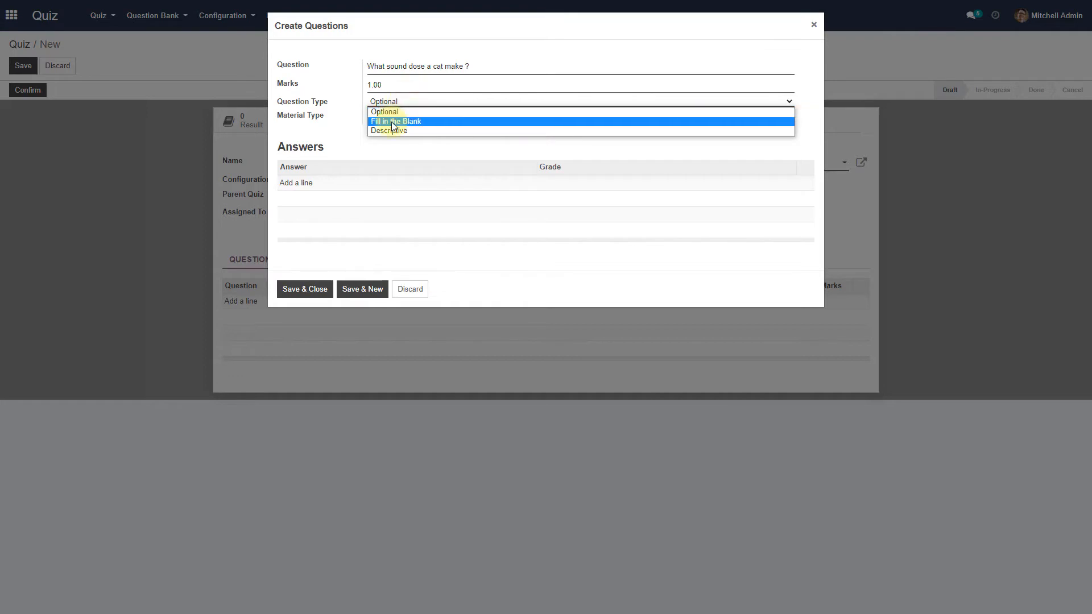
pyautogui.click(392, 112)
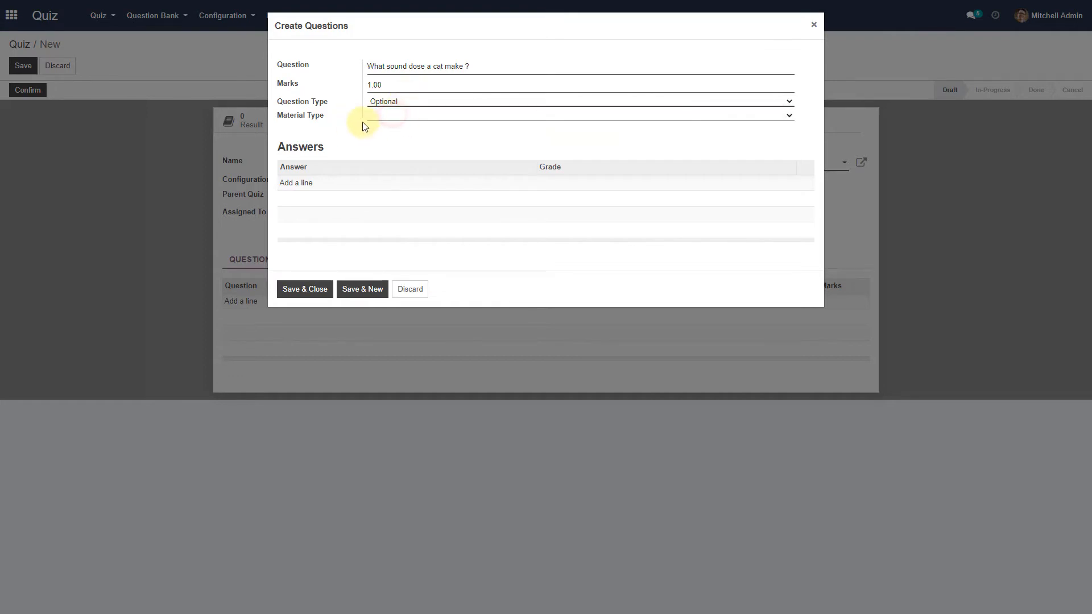
pyautogui.click(393, 116)
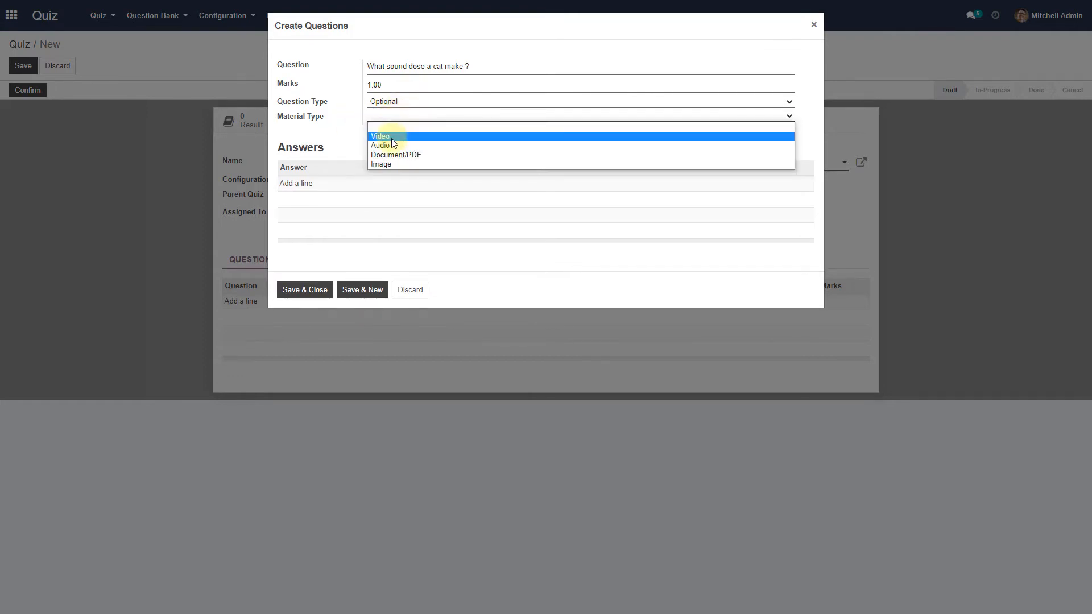
pyautogui.click(354, 128)
# Add the answers "Meow" with grade +100% and "Mooo" with grade 0 to the cat question.
pyautogui.click(295, 183)
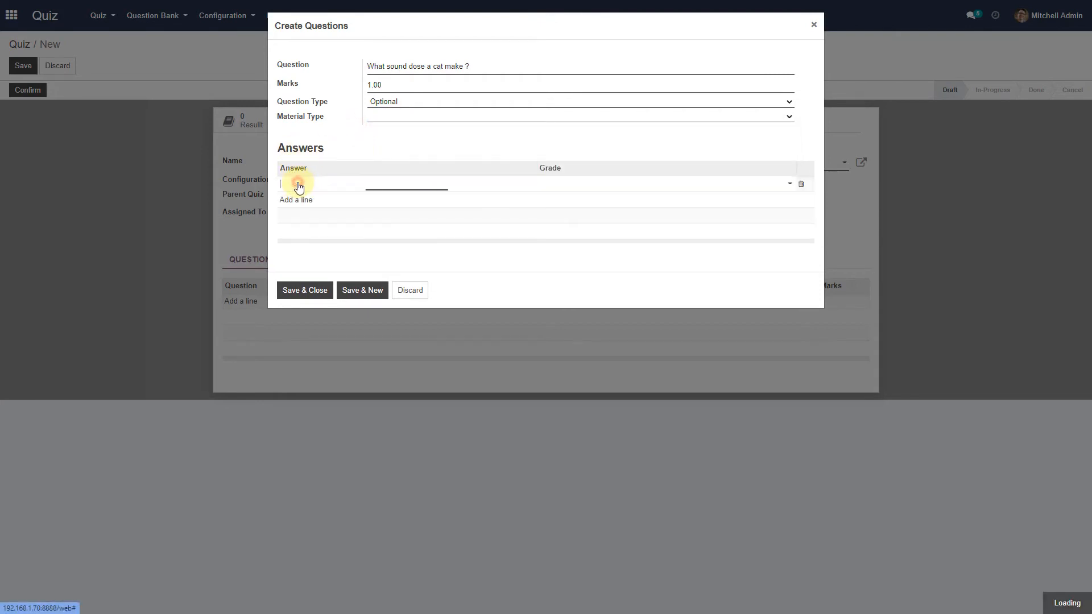
pyautogui.write('Meow')
pyautogui.click(563, 183)
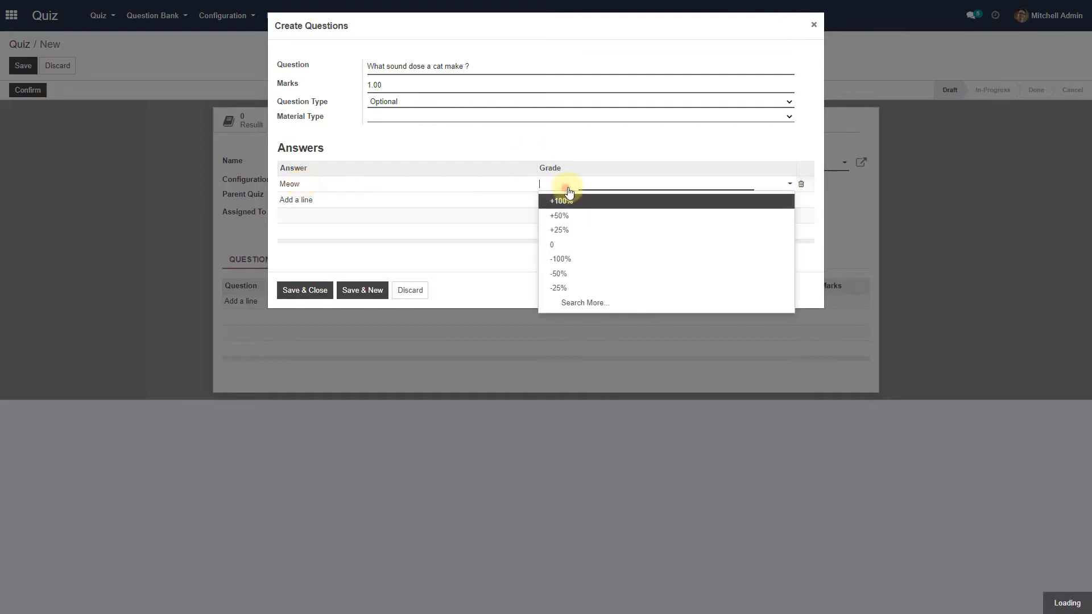
pyautogui.click(567, 200)
pyautogui.click(296, 199)
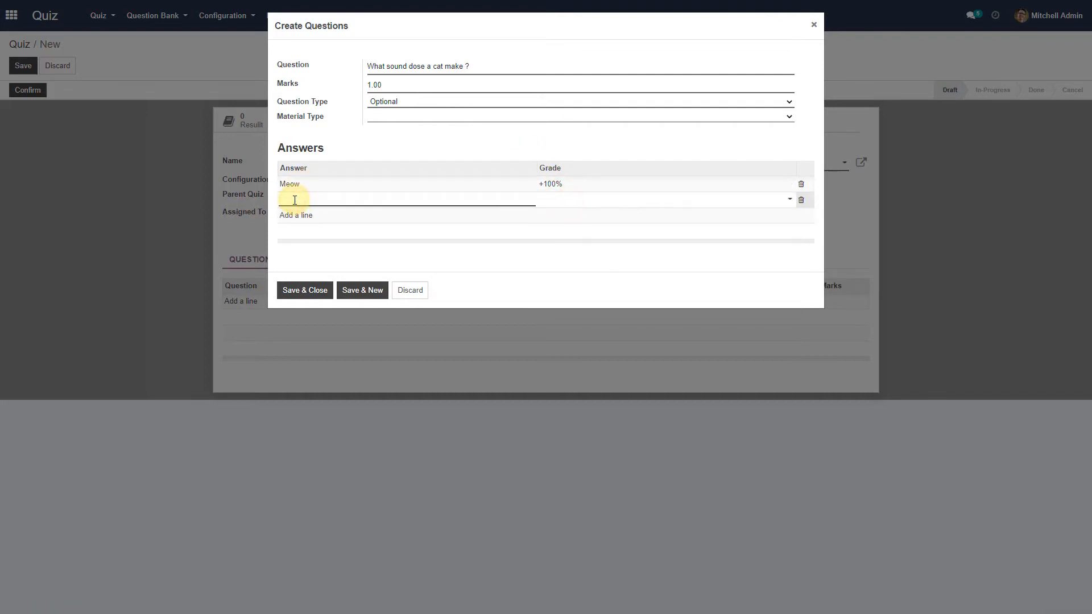
pyautogui.write('Mooo')
pyautogui.click(581, 200)
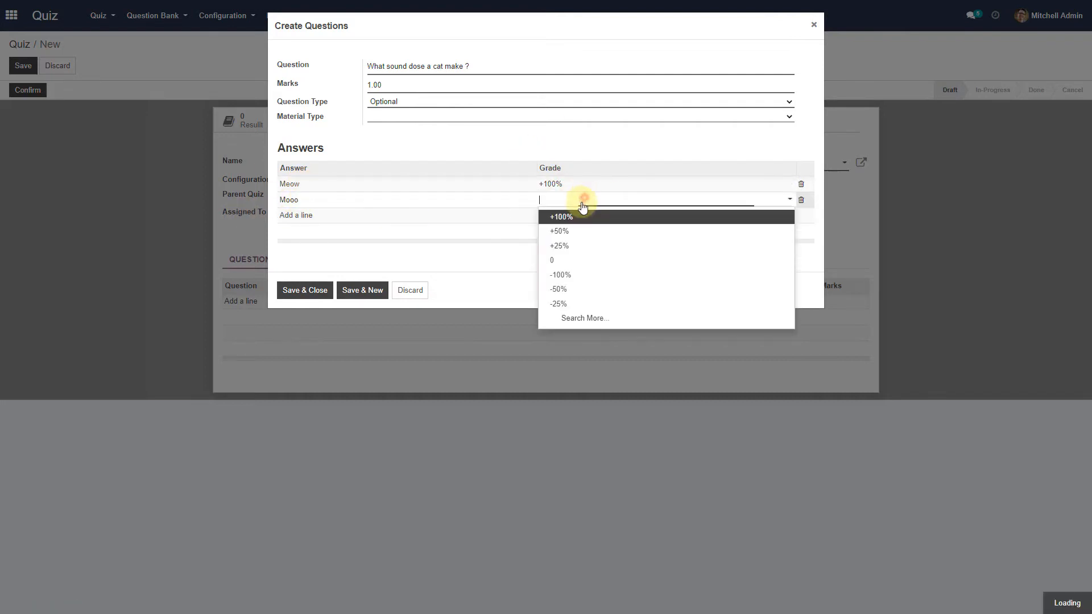
pyautogui.click(559, 261)
# Add the answers "Hoo" and "Hiss", both with grade 0, and save the cat question.
pyautogui.click(295, 215)
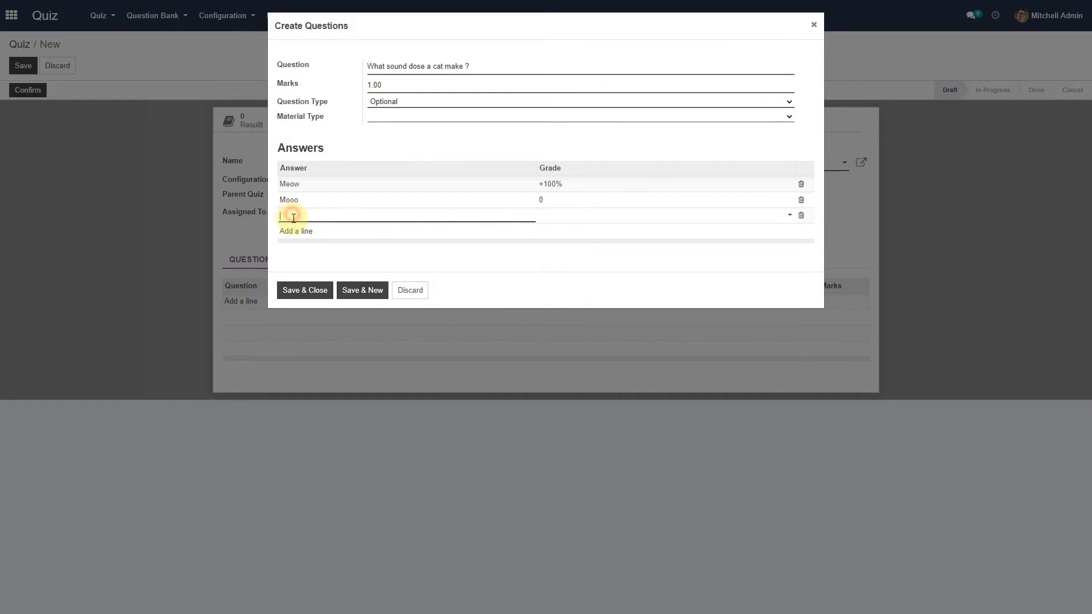
pyautogui.write('Hoo')
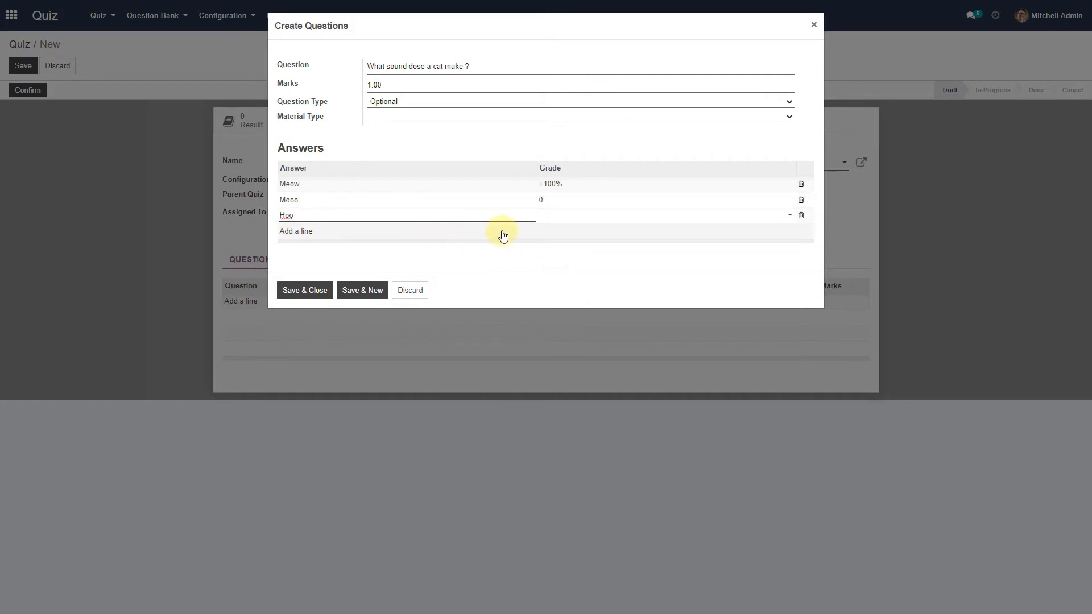
pyautogui.click(561, 213)
pyautogui.click(559, 277)
pyautogui.click(294, 232)
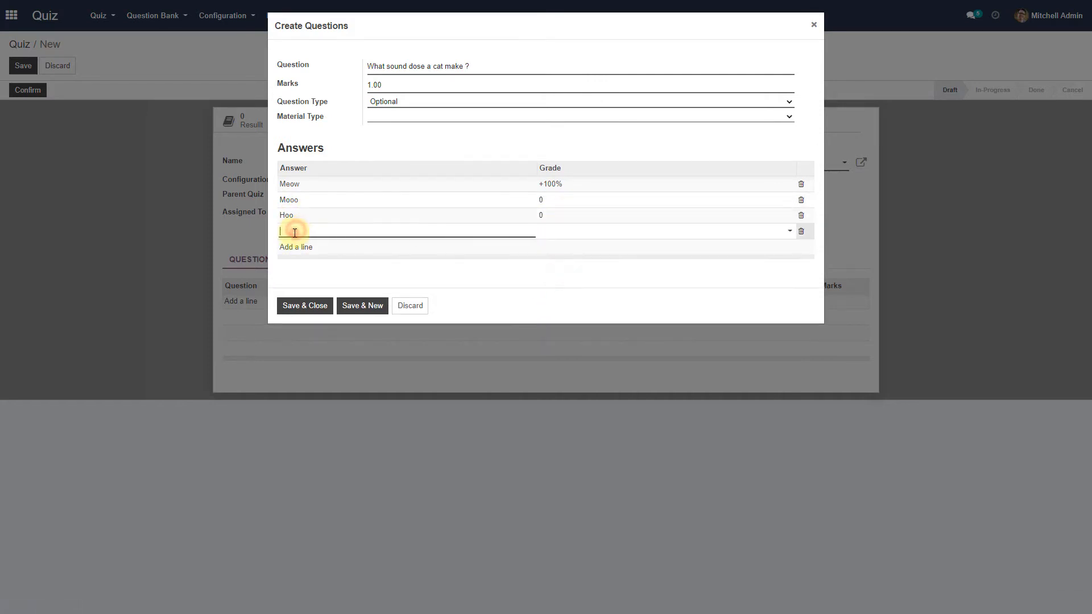
pyautogui.write('Hiss')
pyautogui.click(556, 231)
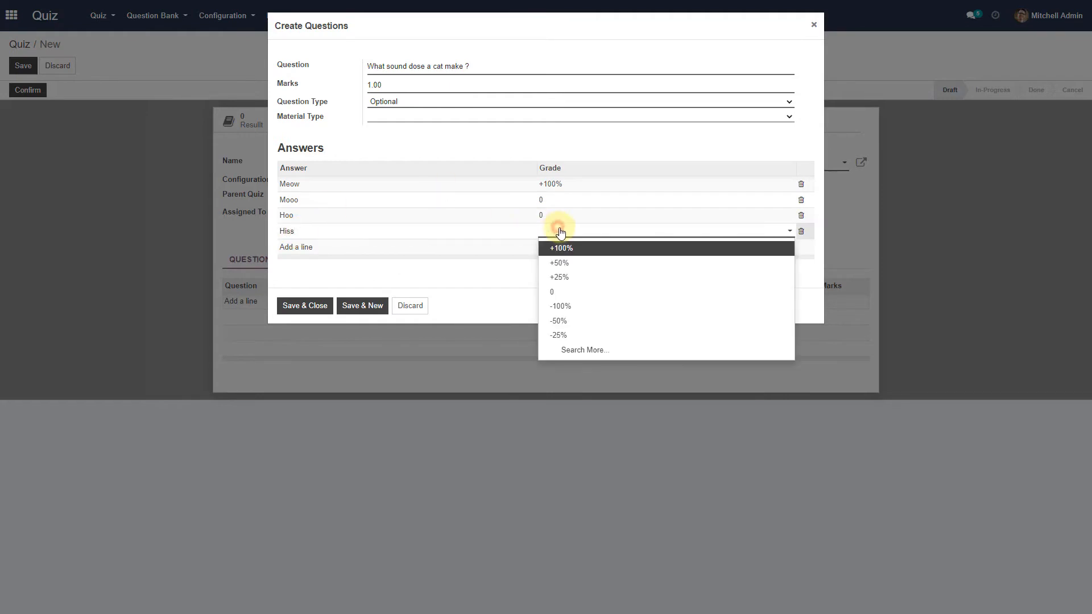
pyautogui.click(557, 286)
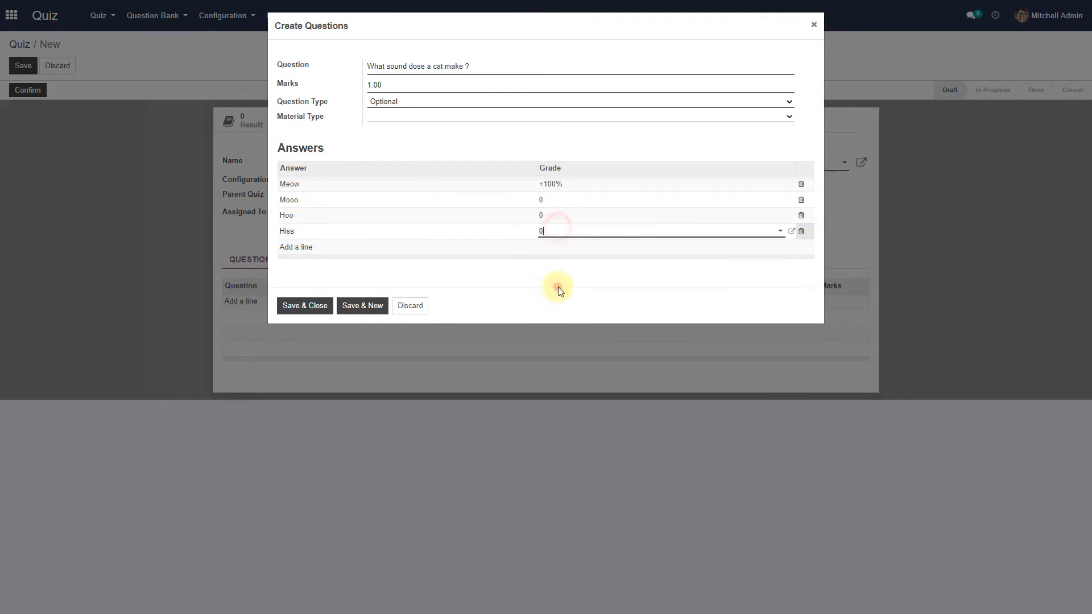
pyautogui.click(305, 306)
# Start a second quiz question "What is 8+8 ?" with question type Optional.
pyautogui.click(241, 316)
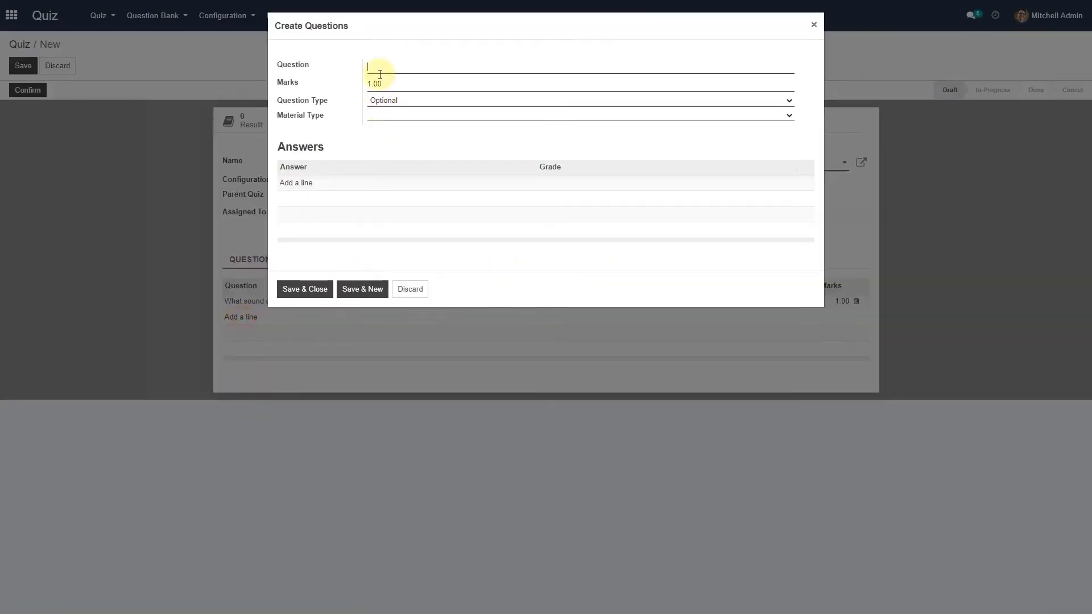
pyautogui.write('What is 8+8 ?')
pyautogui.click(398, 102)
pyautogui.click(390, 112)
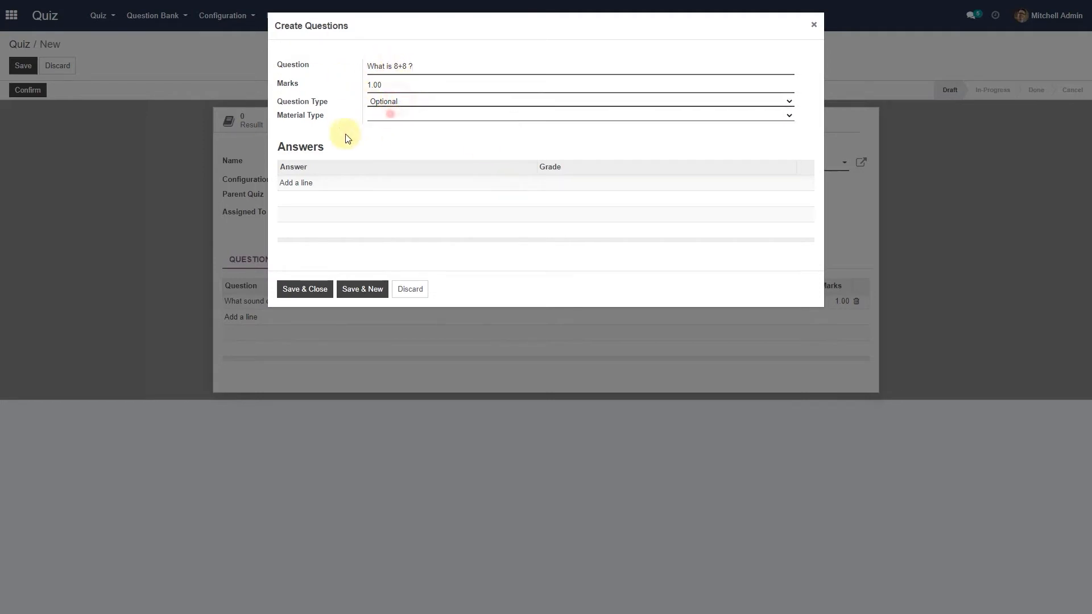
# Add the answers 32, 42 and 15 with grade 0 and 16 with grade +100%, and save the addition question.
pyautogui.click(296, 183)
pyautogui.write('3')
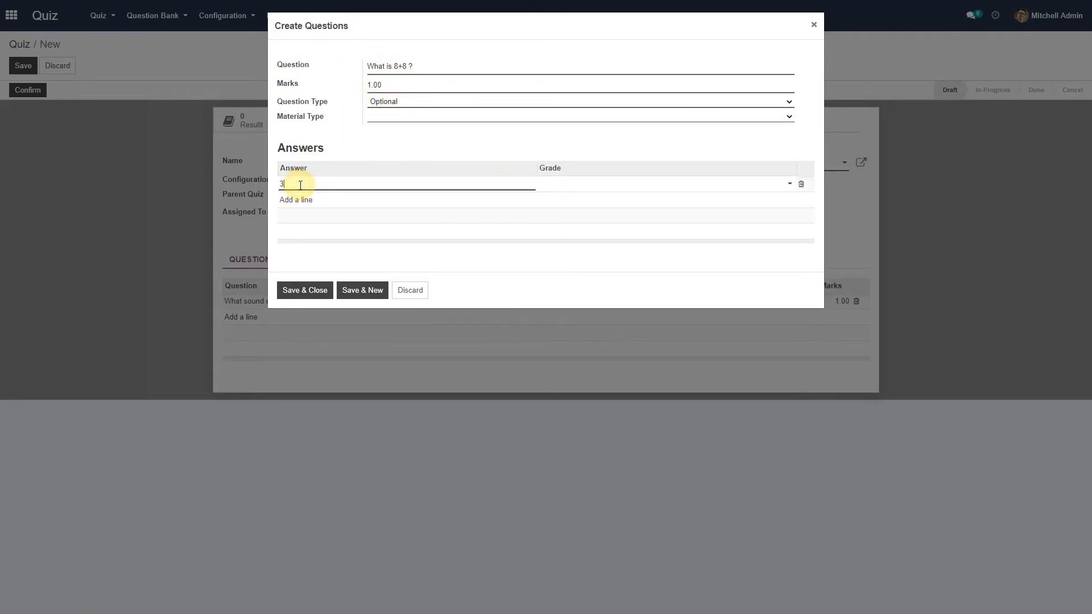
pyautogui.write('2')
pyautogui.click(548, 183)
pyautogui.click(556, 243)
pyautogui.click(292, 200)
pyautogui.write('1')
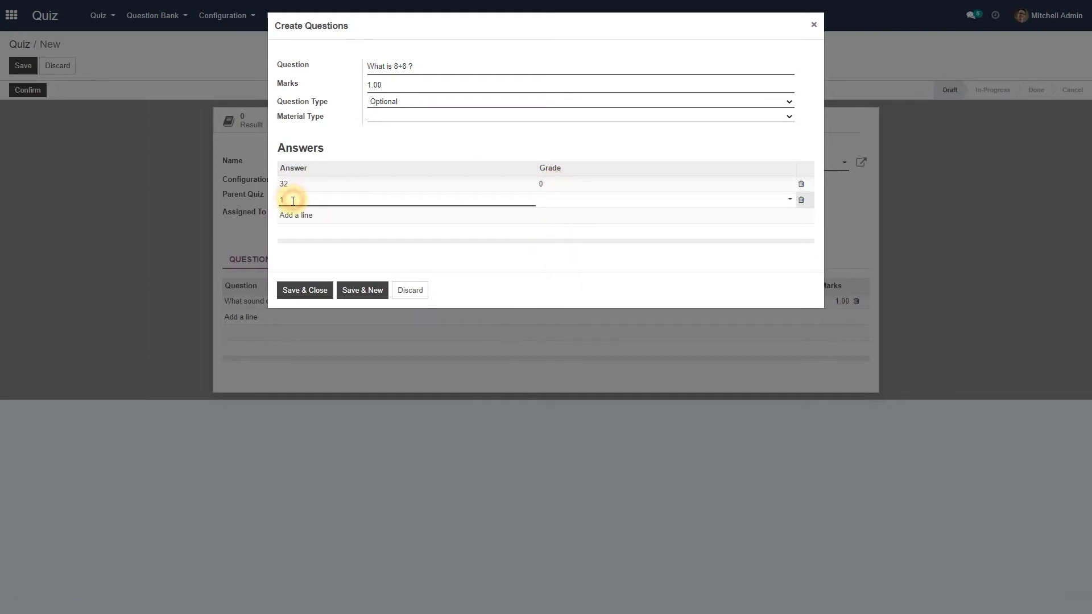
pyautogui.write('6')
pyautogui.click(548, 200)
pyautogui.click(554, 215)
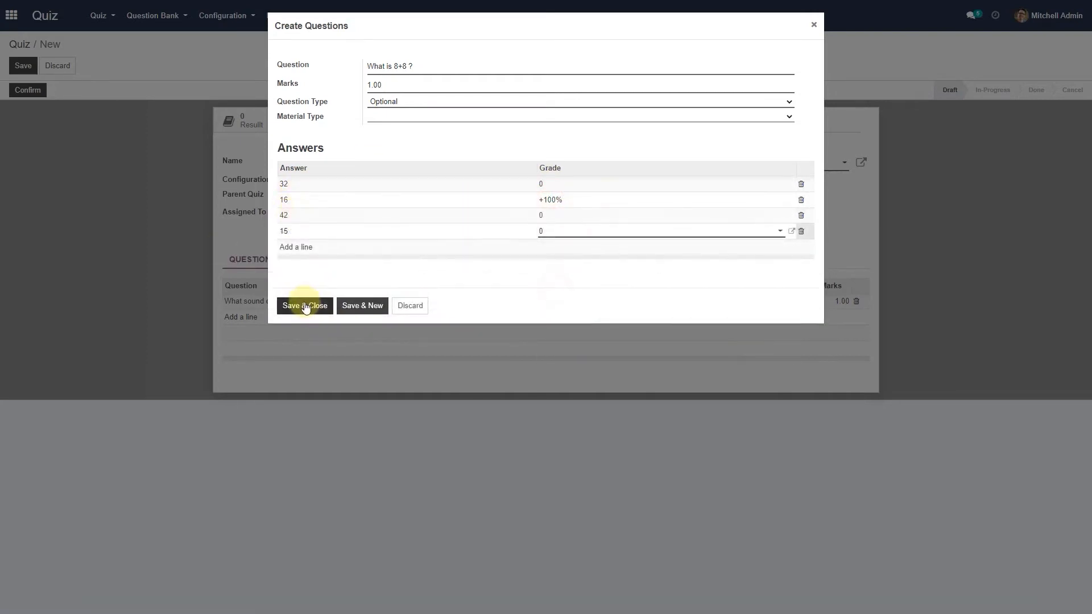
pyautogui.click(305, 306)
pyautogui.click(323, 258)
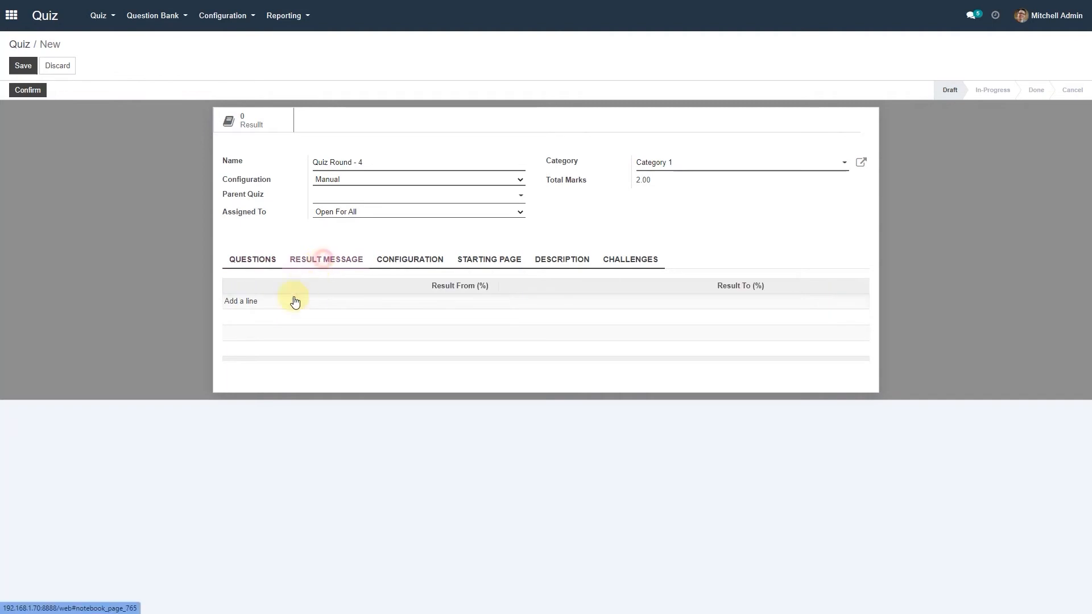
pyautogui.click(240, 302)
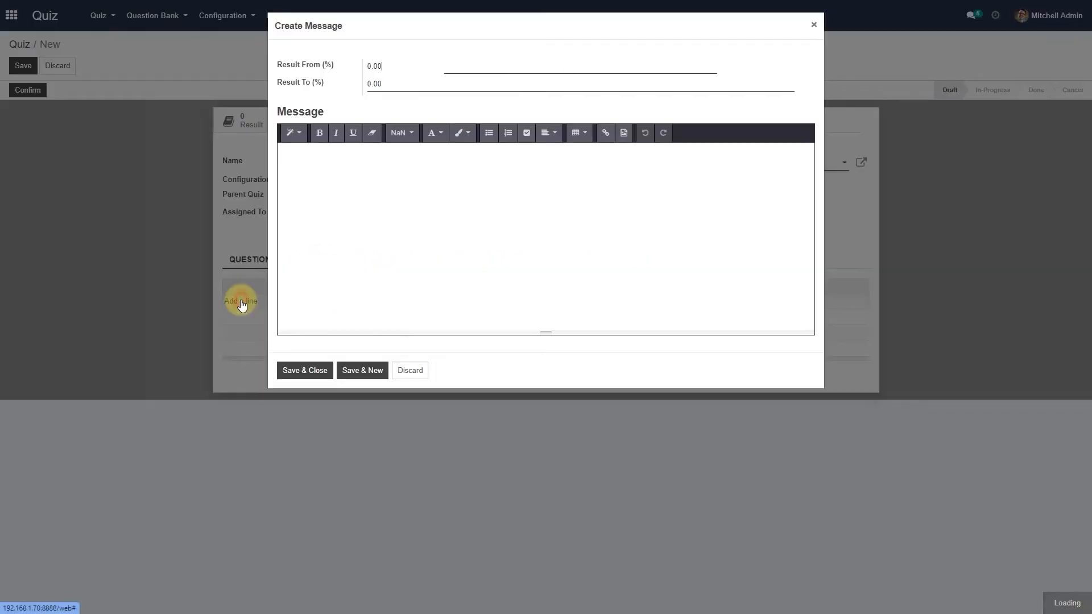
pyautogui.click(410, 372)
# Allow returning to previous questions and set the number of attempts to 5 in the quiz configuration.
pyautogui.click(404, 258)
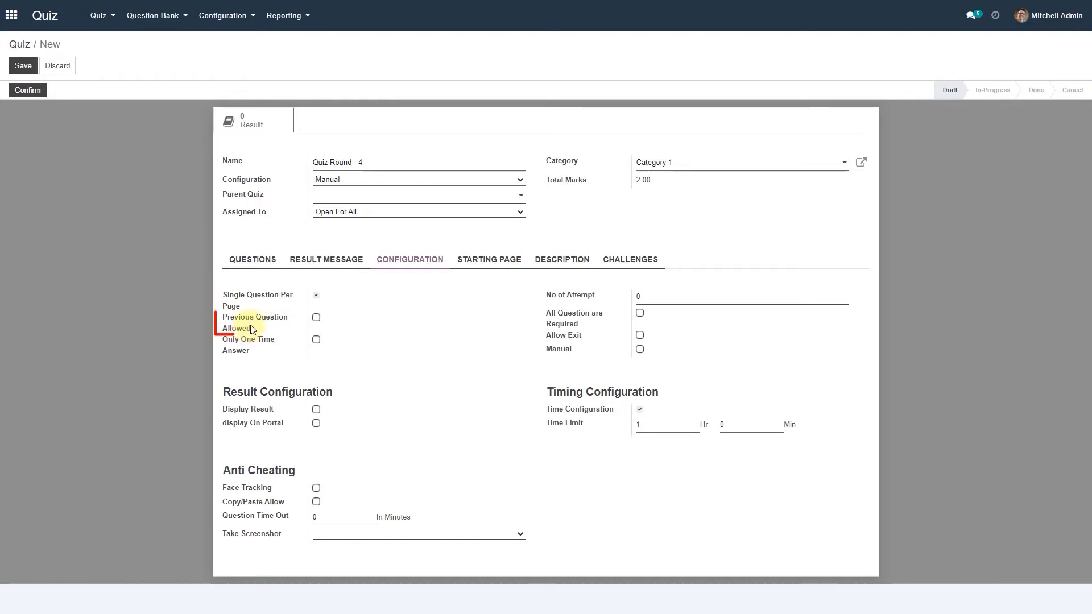
pyautogui.click(316, 317)
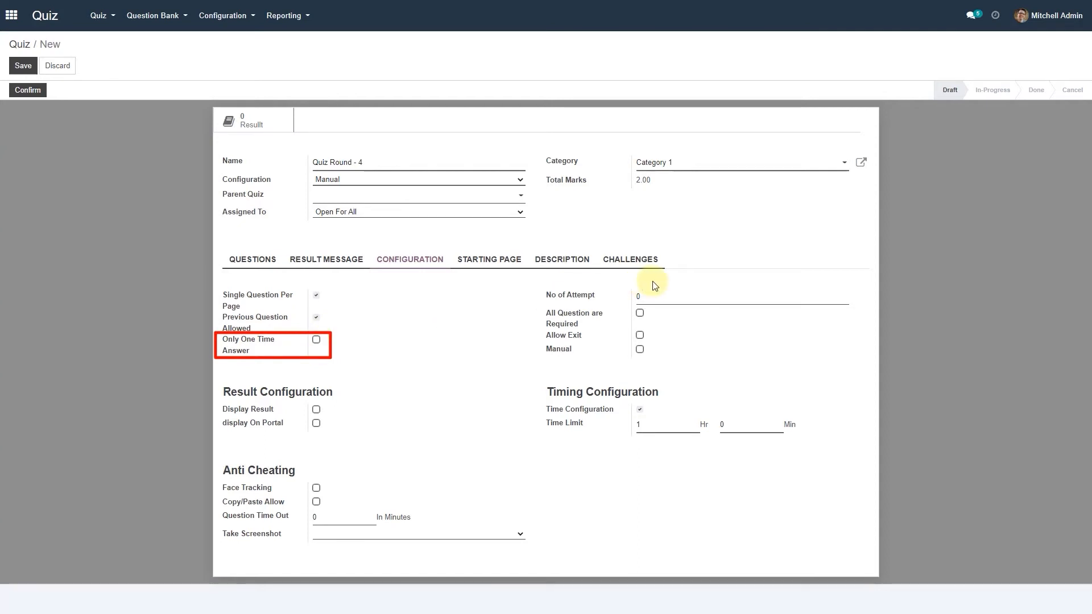
pyautogui.click(632, 297)
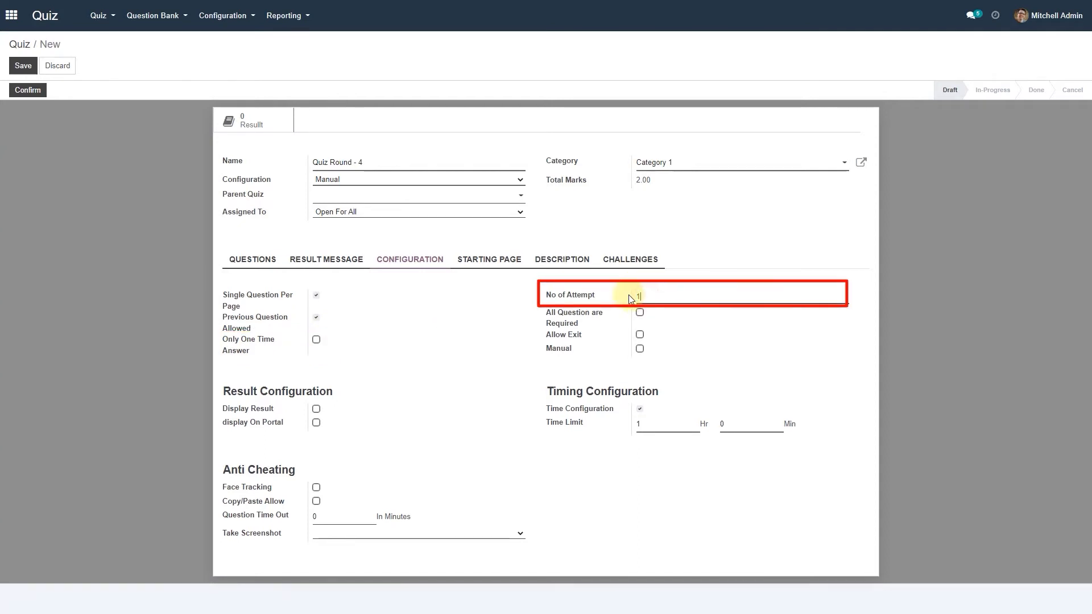
pyautogui.press('BackSpace')
pyautogui.write('5')
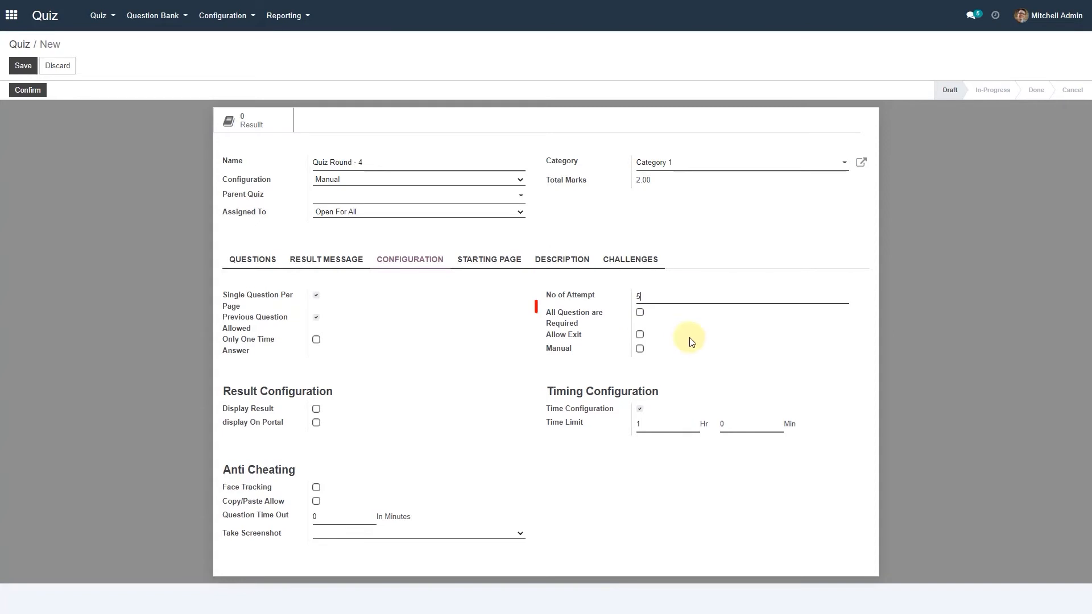
# Try the All Question are Required and Allow Exit options in the quiz configuration.
pyautogui.click(641, 313)
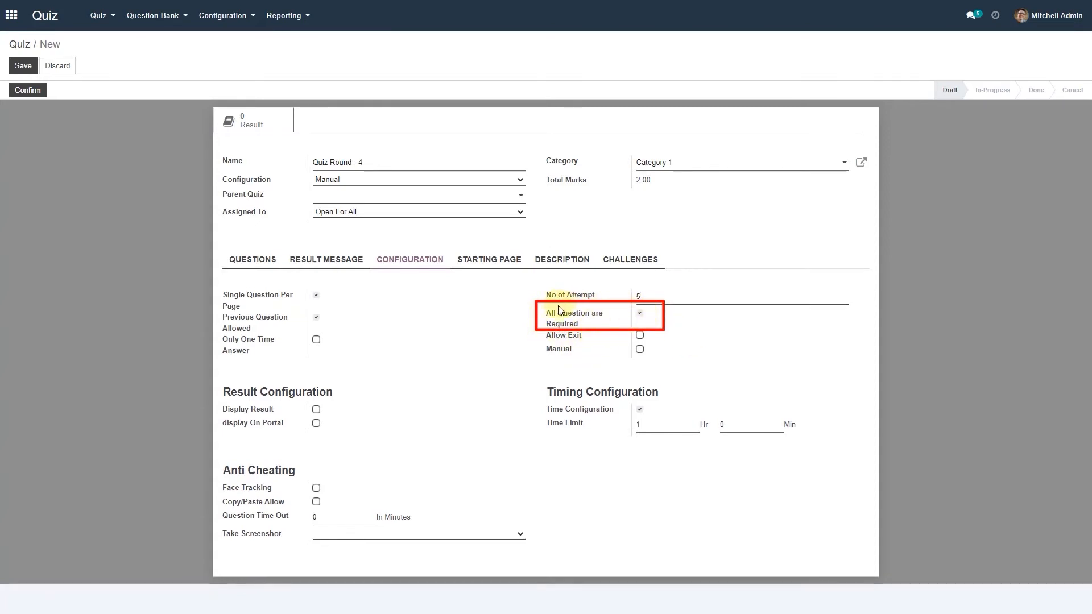
pyautogui.click(640, 336)
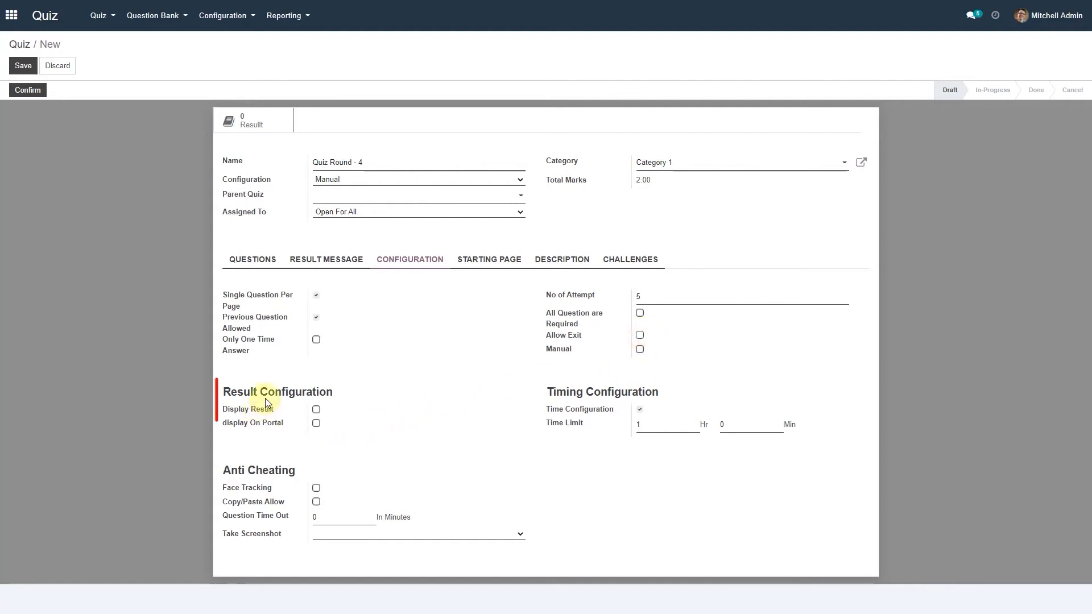
pyautogui.moveTo(335, 391); pyautogui.dragTo(221, 392)
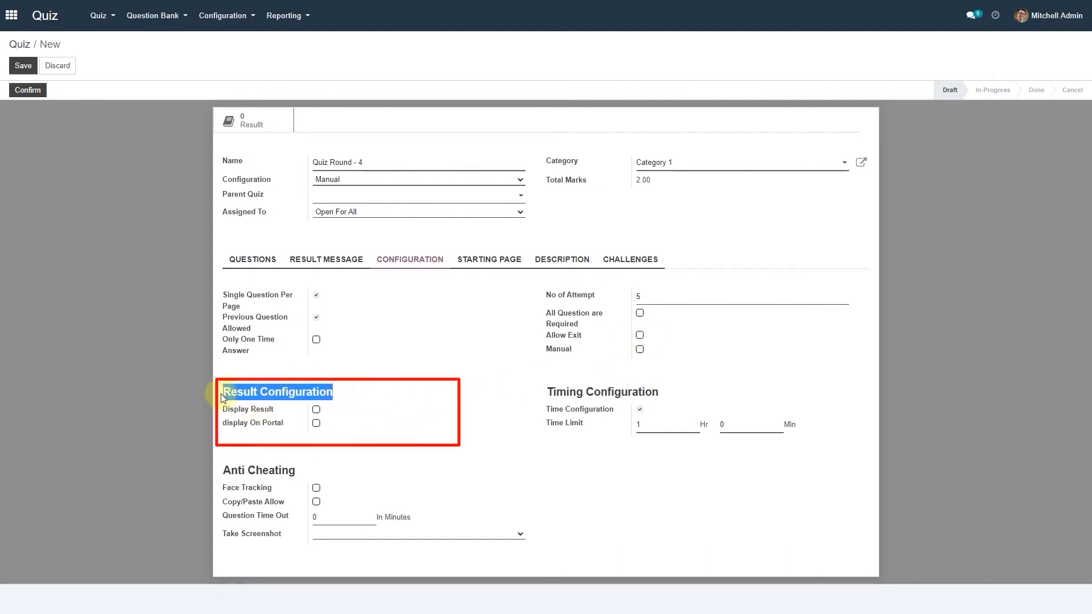
# Try the Display Result option in the quiz's result configuration.
pyautogui.click(340, 405)
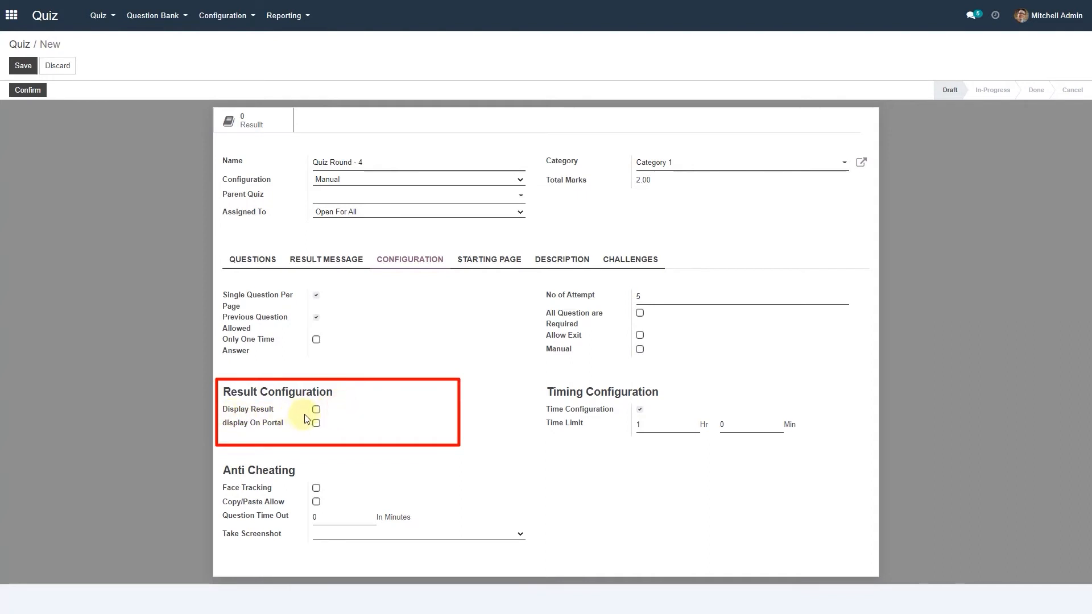
pyautogui.click(316, 410)
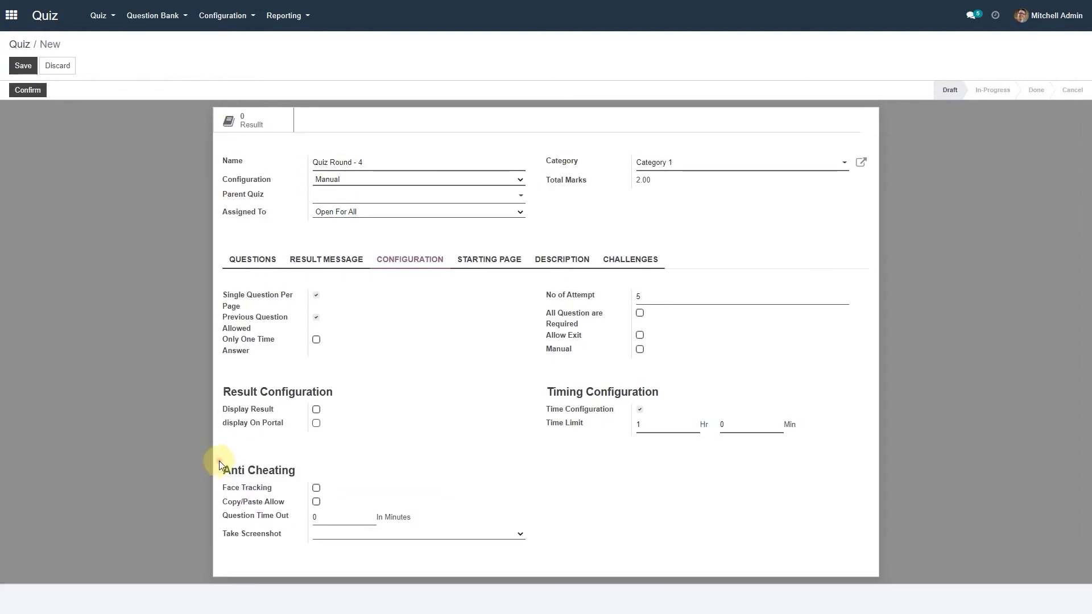
# Enable Face Tracking in the anti-cheating settings and set its warning limit to 6.
pyautogui.moveTo(220, 463); pyautogui.dragTo(312, 477)
pyautogui.click(319, 458)
pyautogui.click(316, 488)
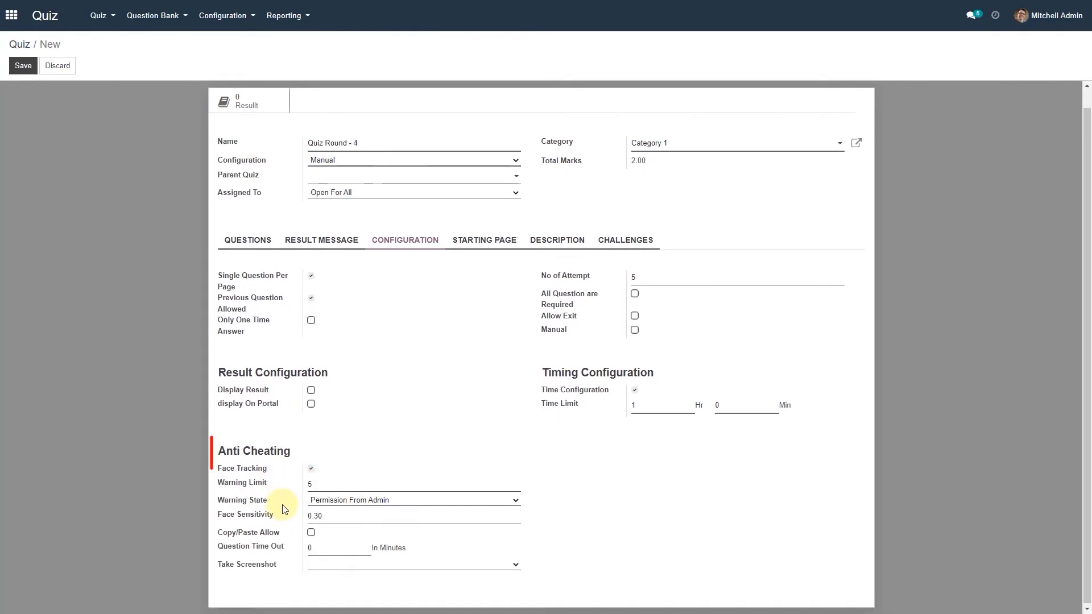
pyautogui.scroll(-1, 281, 505)
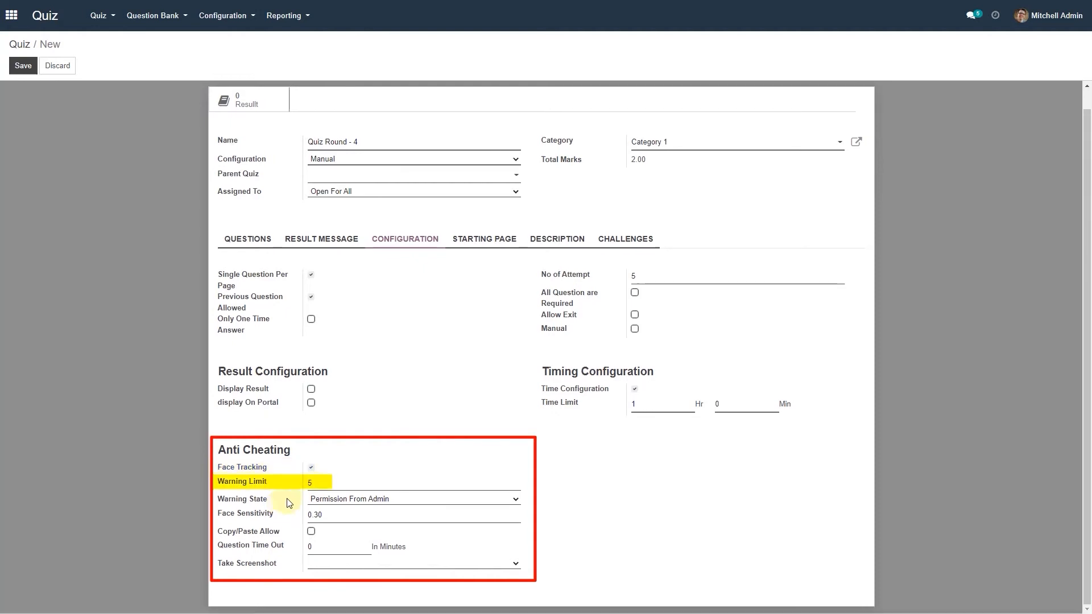
pyautogui.click(312, 484)
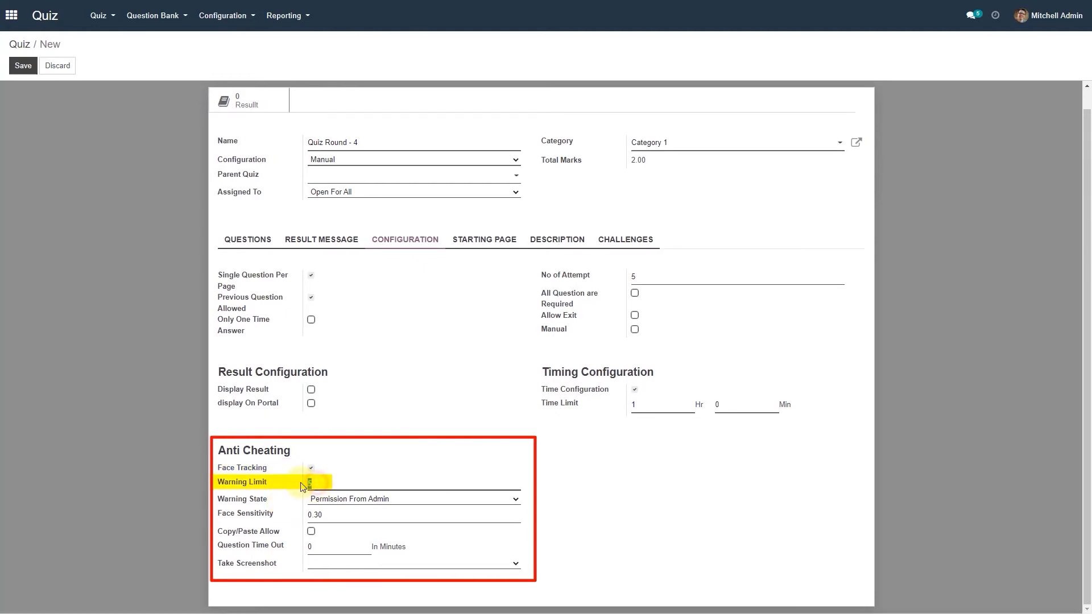
pyautogui.write('6')
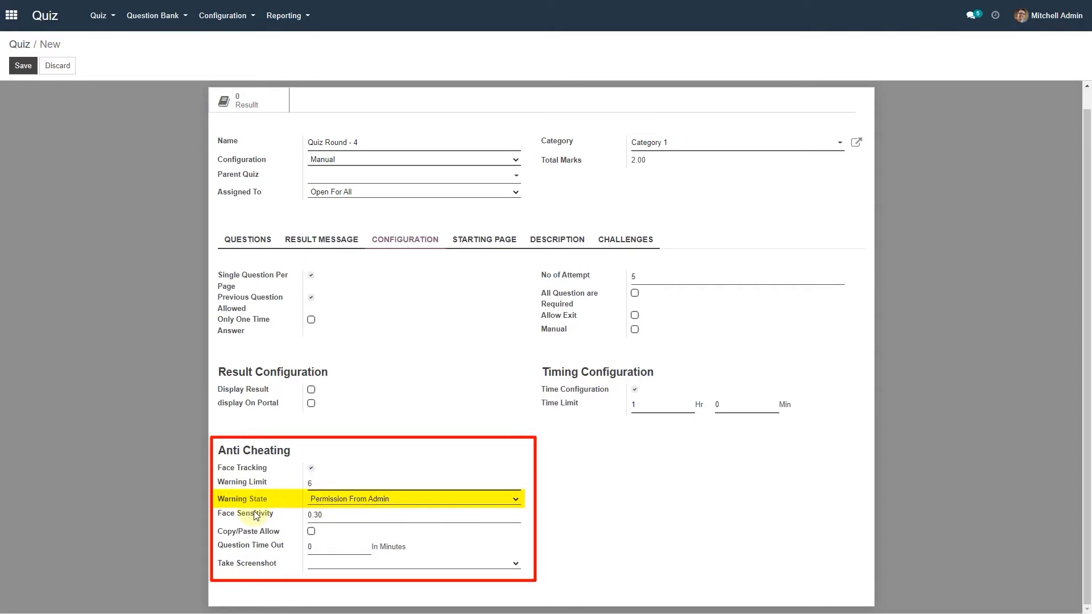
# Review the Warning State choices for face tracking and select Permission From Admin.
pyautogui.click(344, 500)
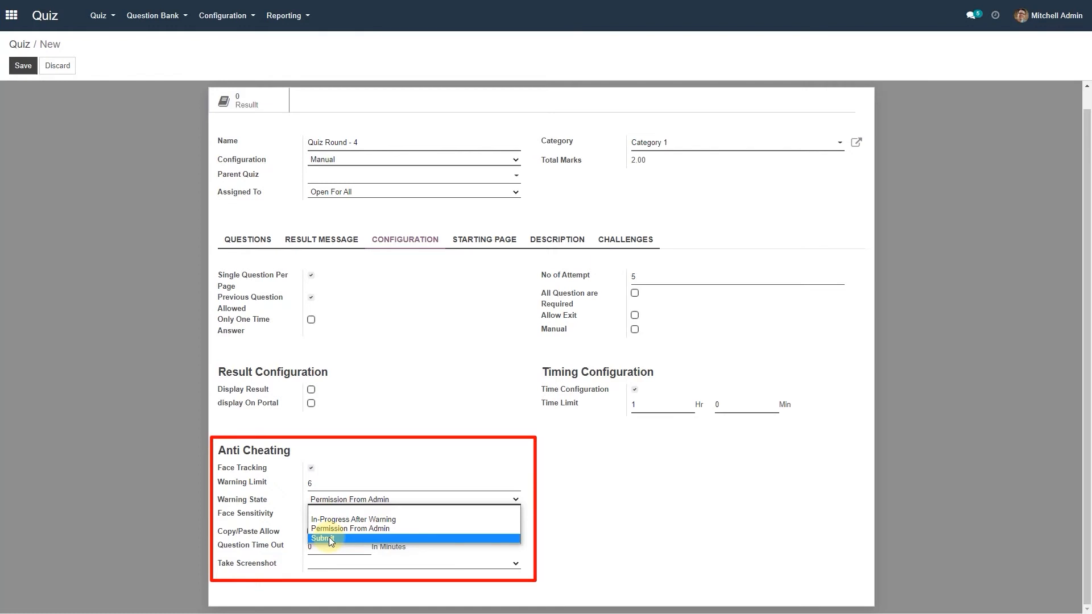
pyautogui.click(336, 528)
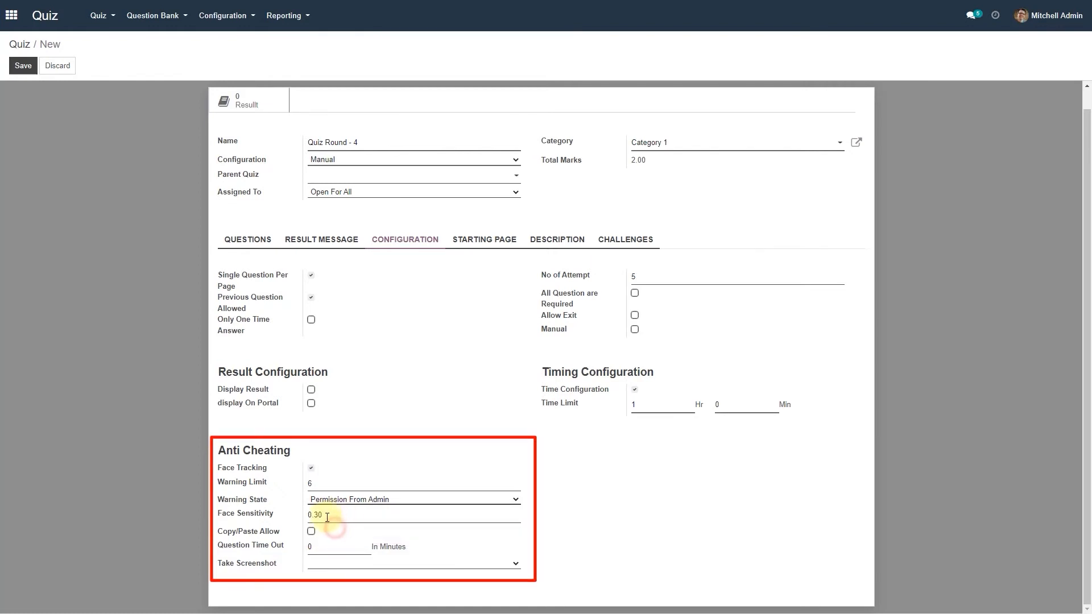
pyautogui.click(333, 500)
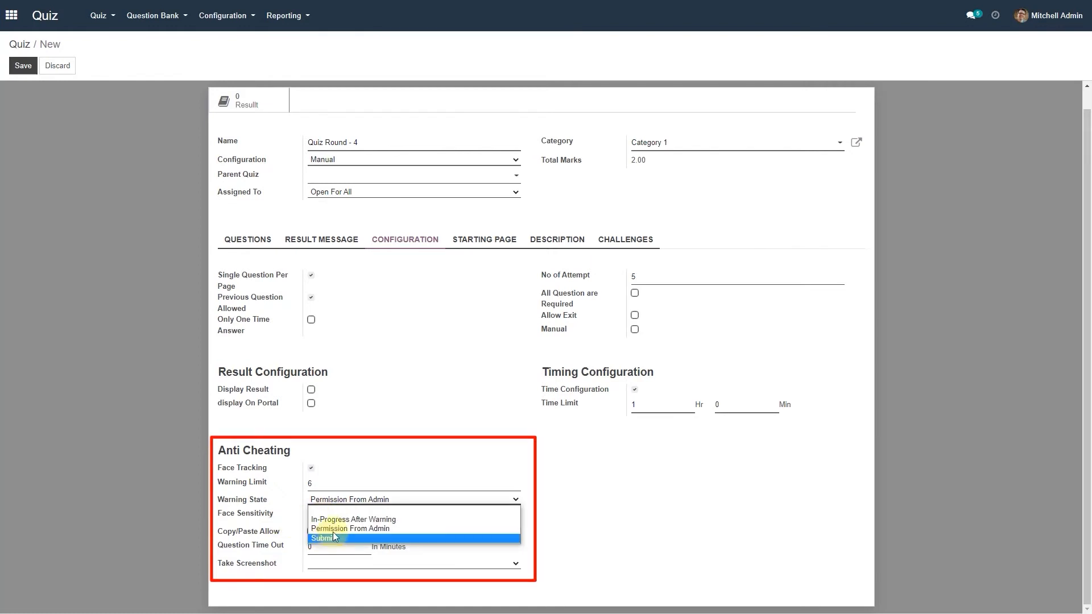
pyautogui.click(335, 528)
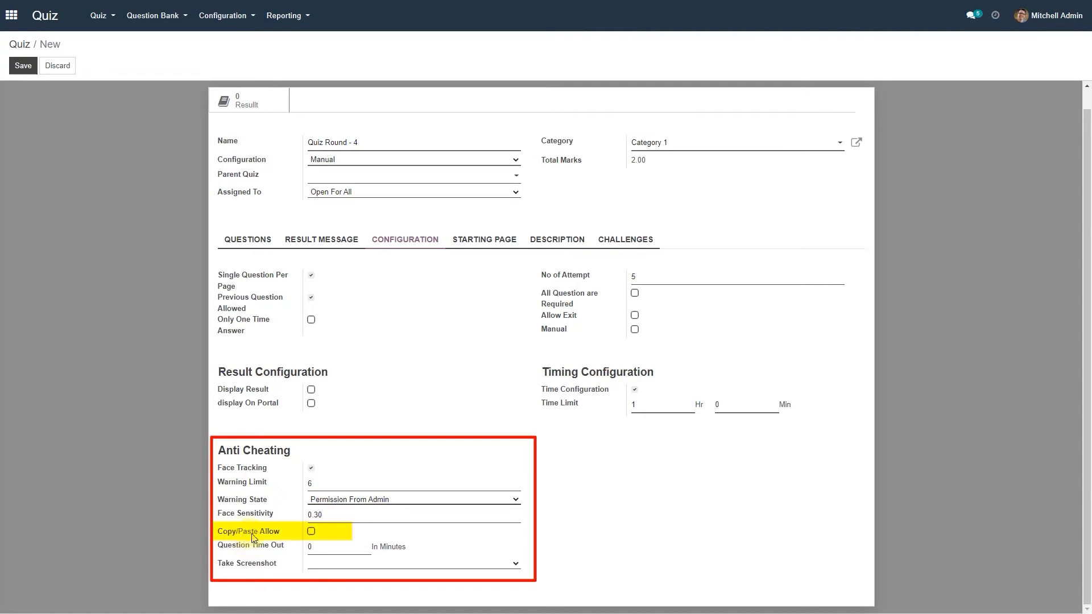
# Allow copy/paste during the quiz and set the question time out to 3 minutes.
pyautogui.click(311, 531)
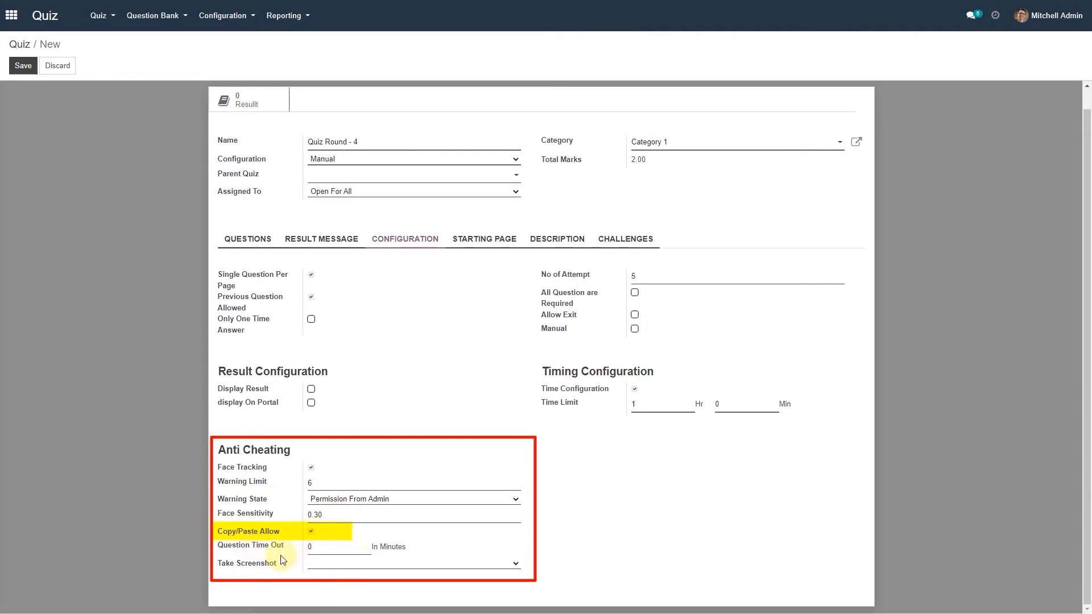
pyautogui.click(316, 547)
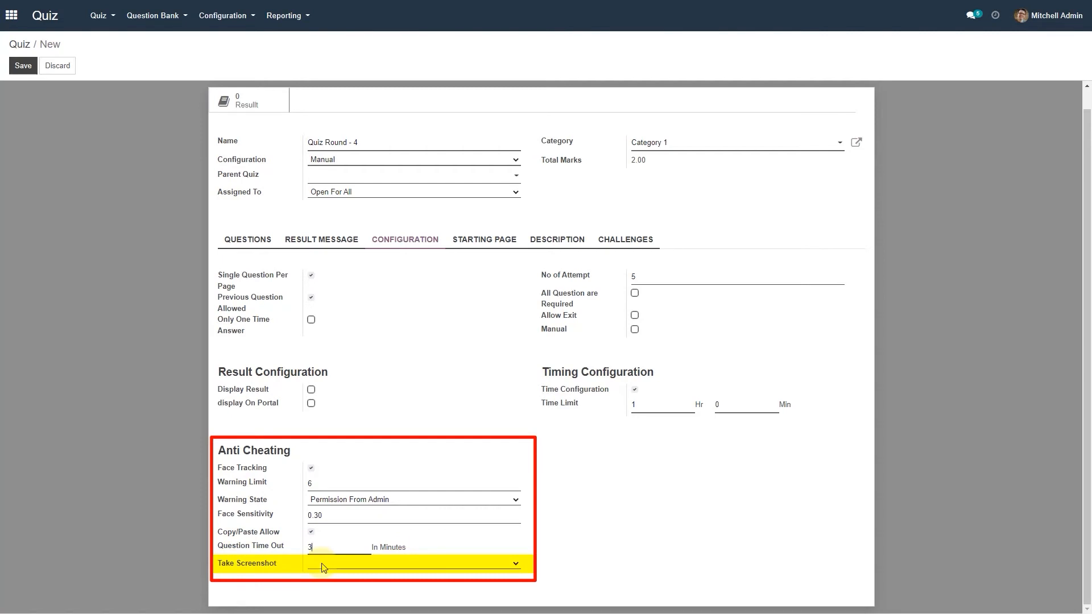
# Try the Time Interval mode for Take Screenshot in the anti-cheating settings, and set it to Random.
pyautogui.click(322, 564)
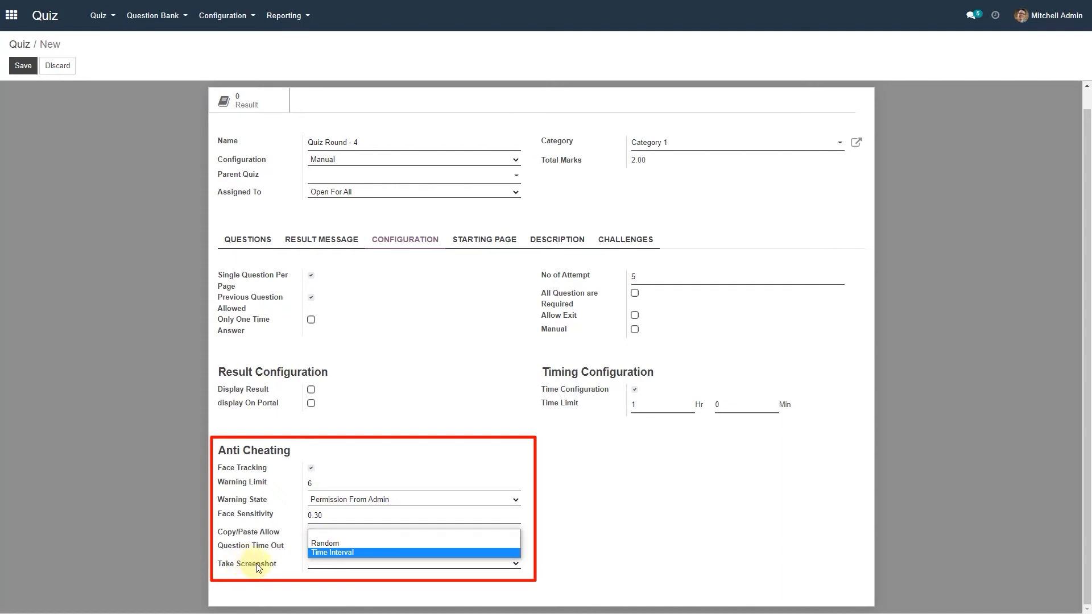
pyautogui.click(330, 544)
pyautogui.click(327, 563)
pyautogui.click(328, 553)
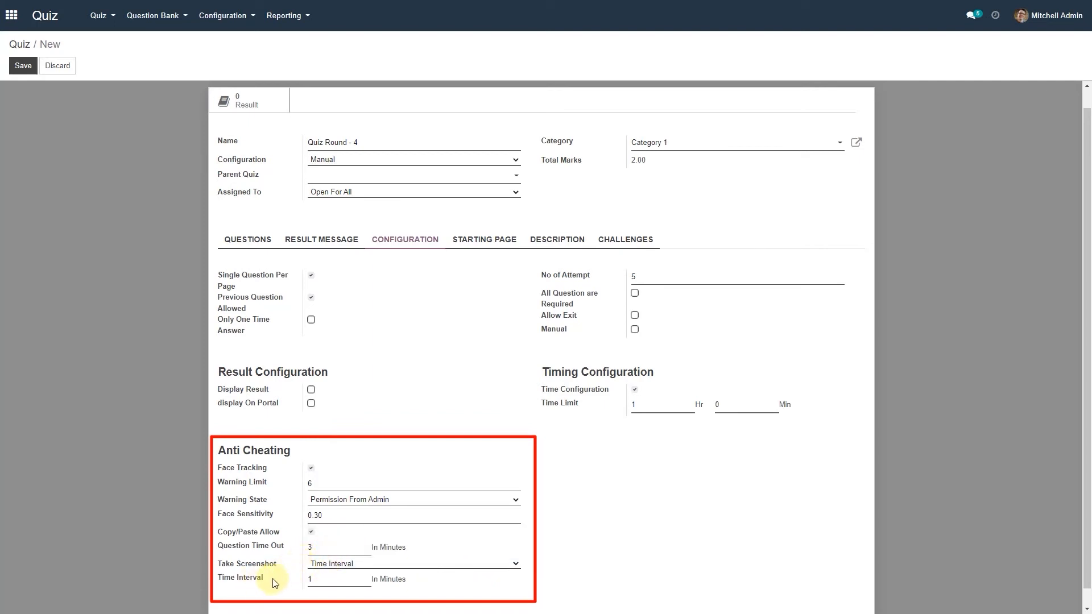
pyautogui.click(333, 563)
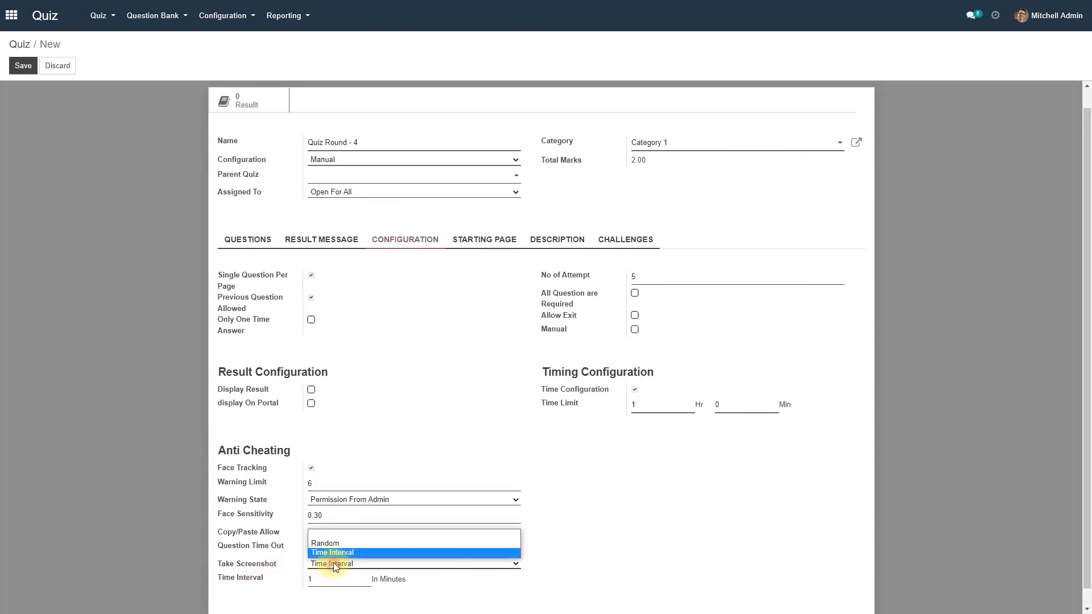
pyautogui.click(329, 544)
pyautogui.scroll(-1, 319, 580)
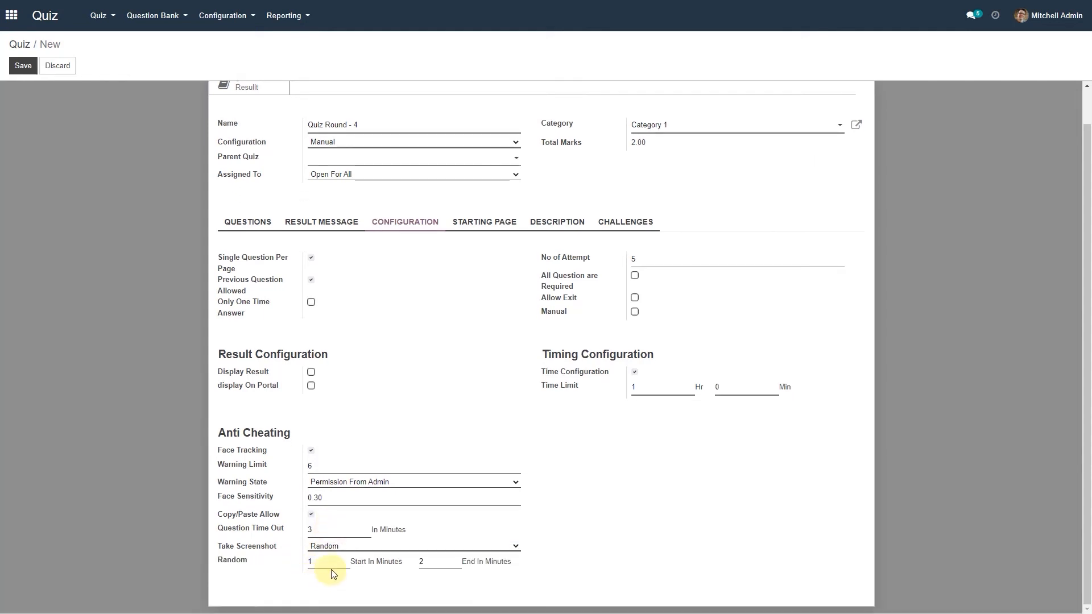
pyautogui.scroll(1, 398, 529)
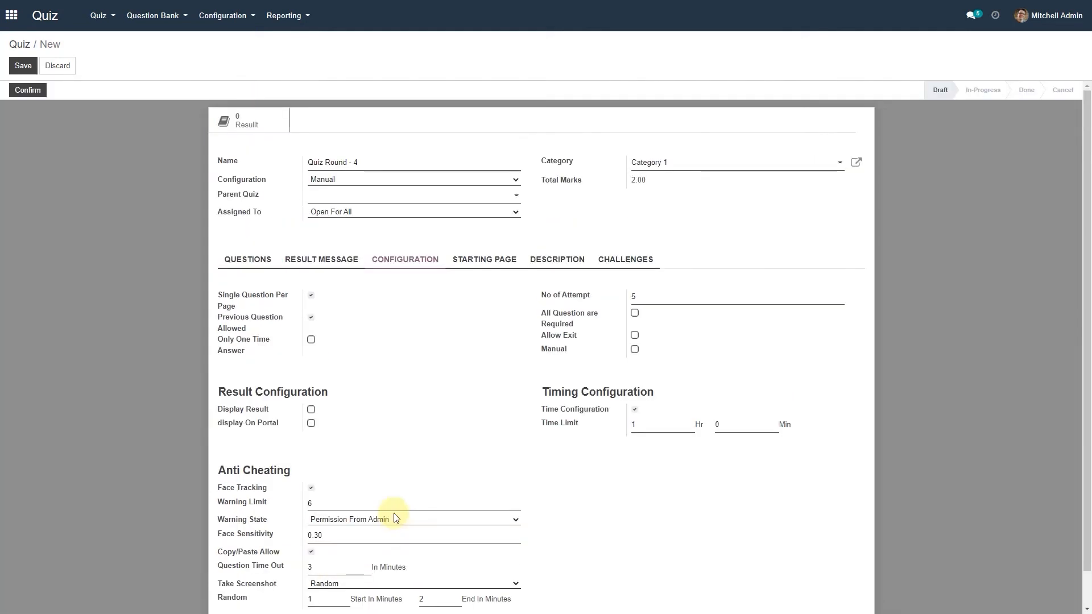
# Examine the quiz's starting page instructions, its description and the available challenges.
pyautogui.click(478, 259)
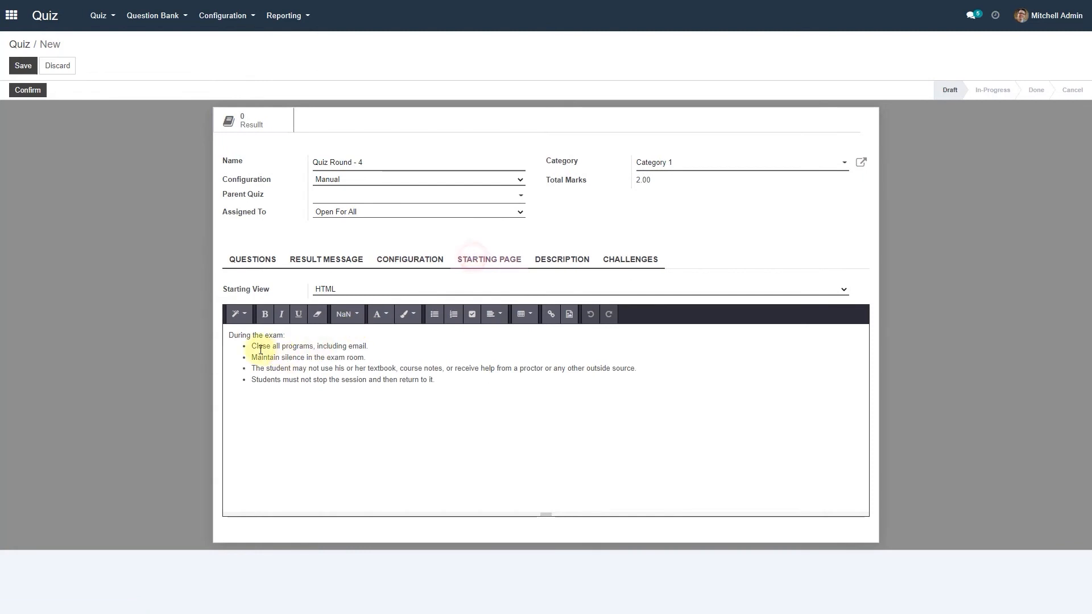
pyautogui.moveTo(228, 335); pyautogui.dragTo(446, 382)
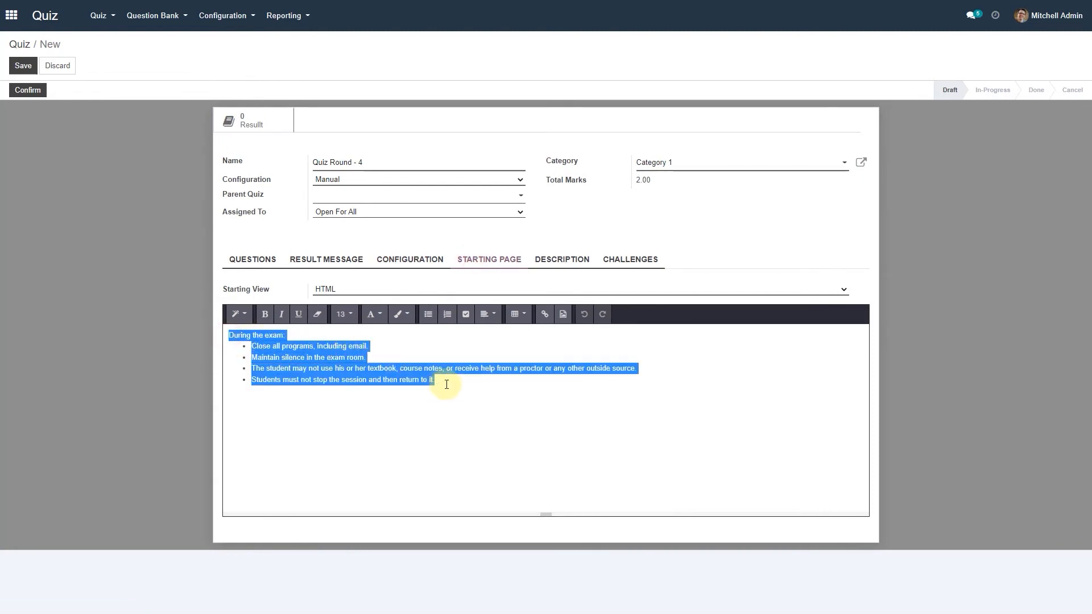
pyautogui.click(445, 384)
pyautogui.click(545, 259)
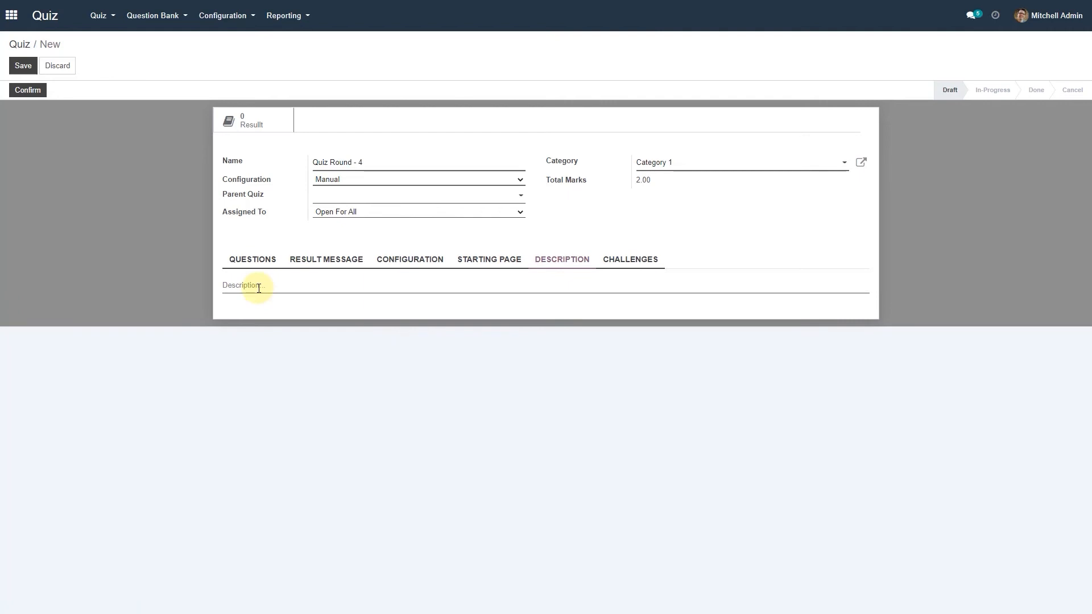
pyautogui.click(630, 260)
pyautogui.click(358, 293)
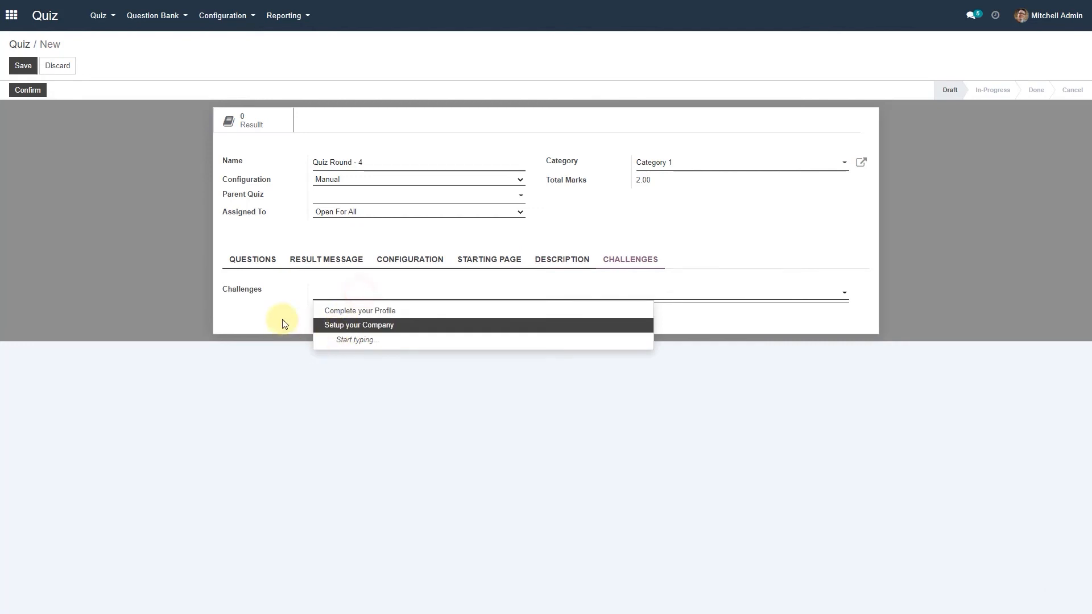
pyautogui.click(265, 312)
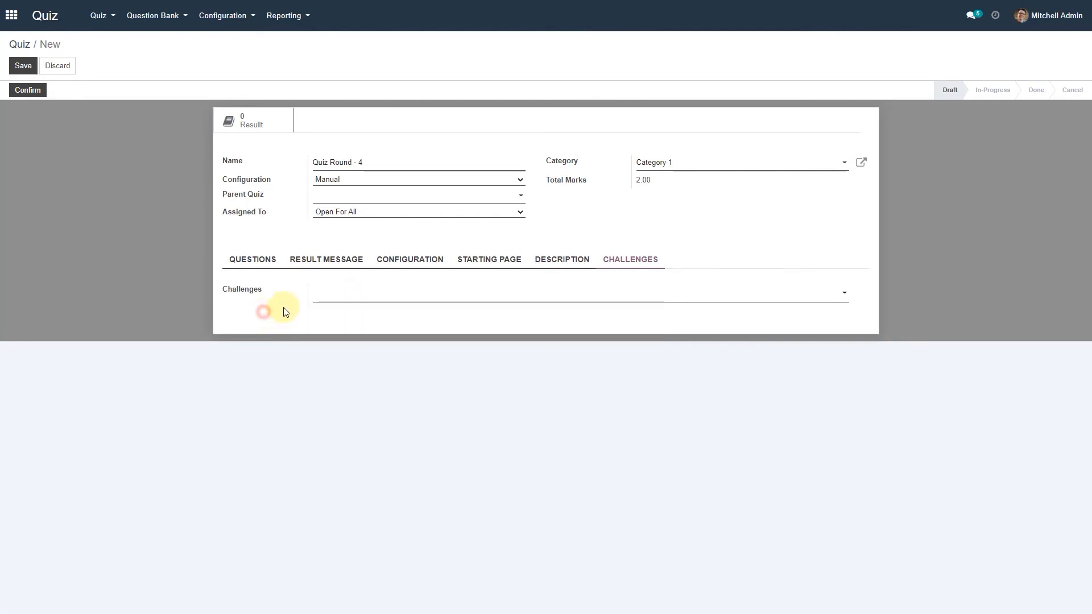
# Return to the question list, then save and confirm the quiz "Quiz Round - 4".
pyautogui.click(251, 257)
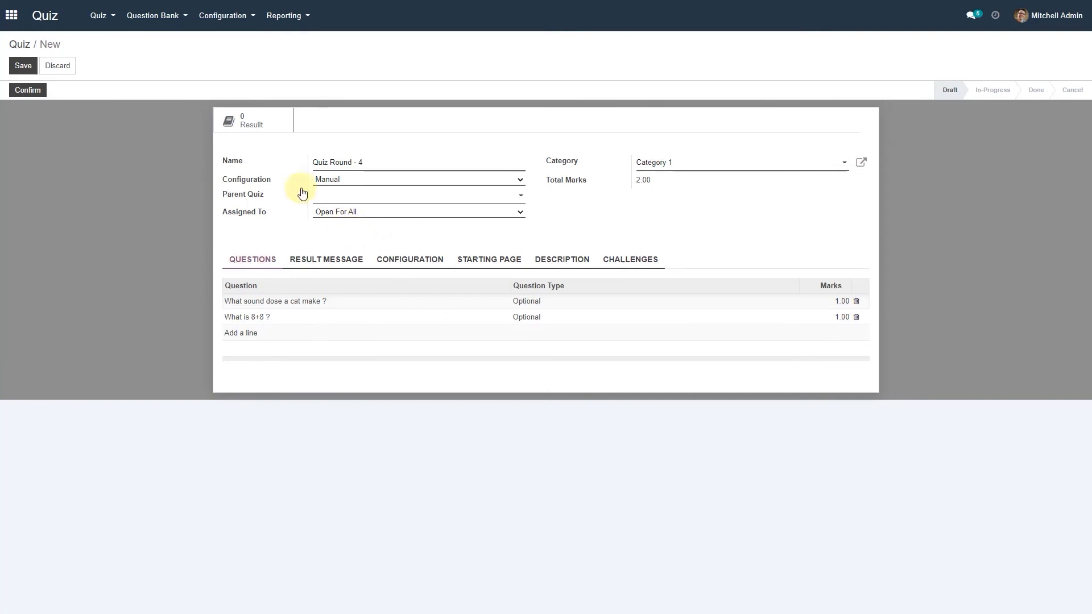
pyautogui.click(23, 69)
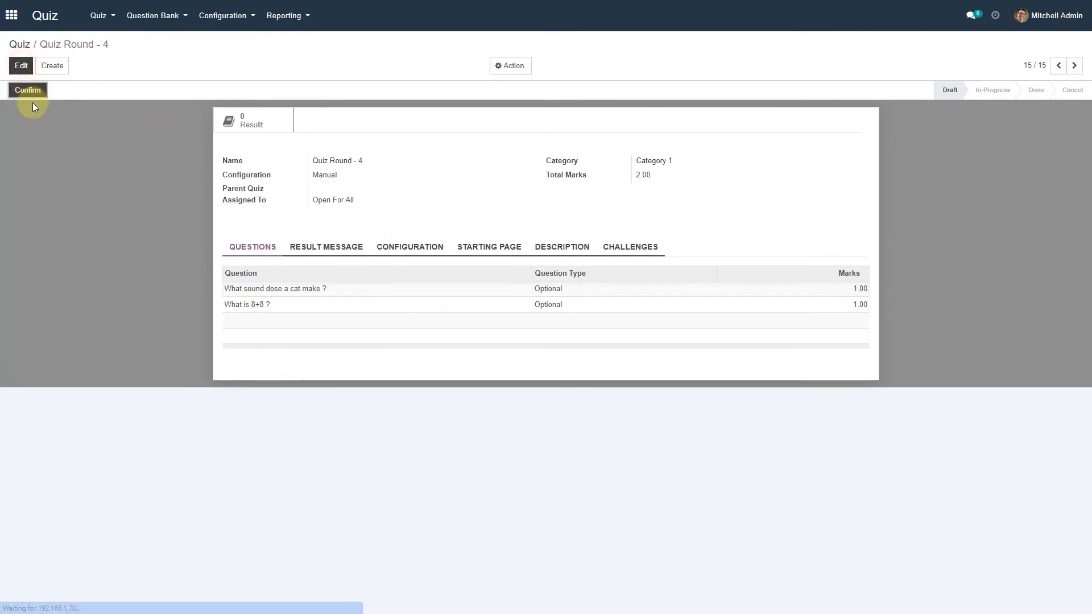
pyautogui.click(29, 90)
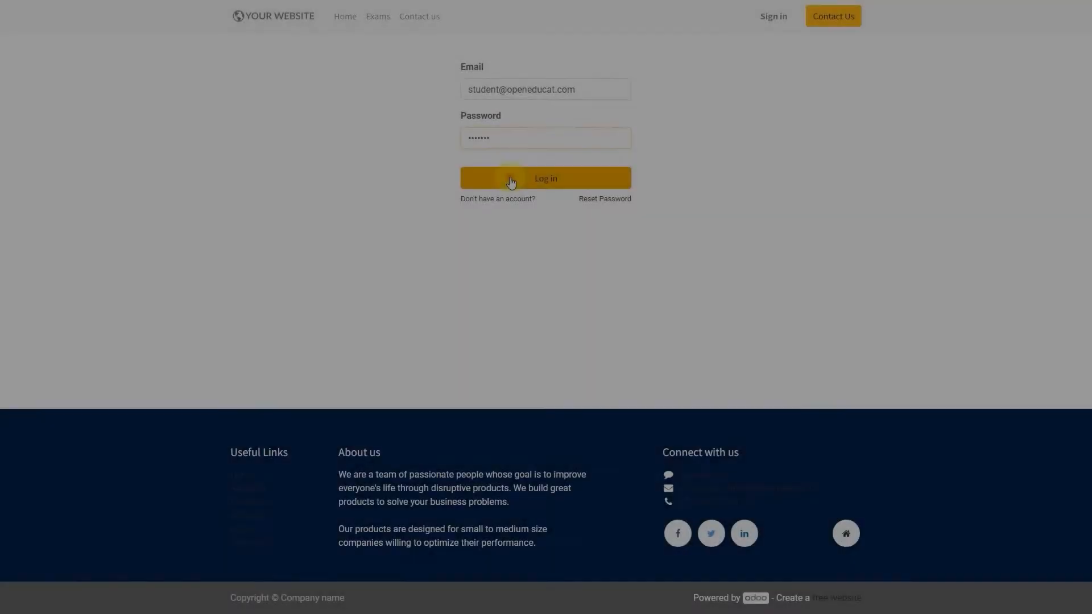
# Log in to the website portal with the student account and open the Exams page.
pyautogui.click(511, 181)
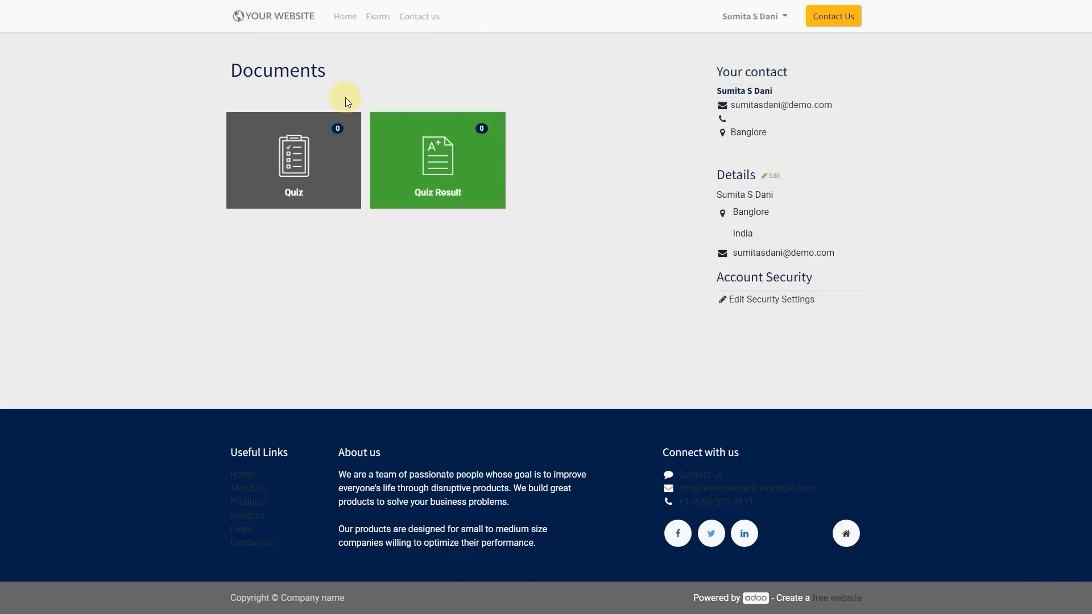
pyautogui.click(379, 16)
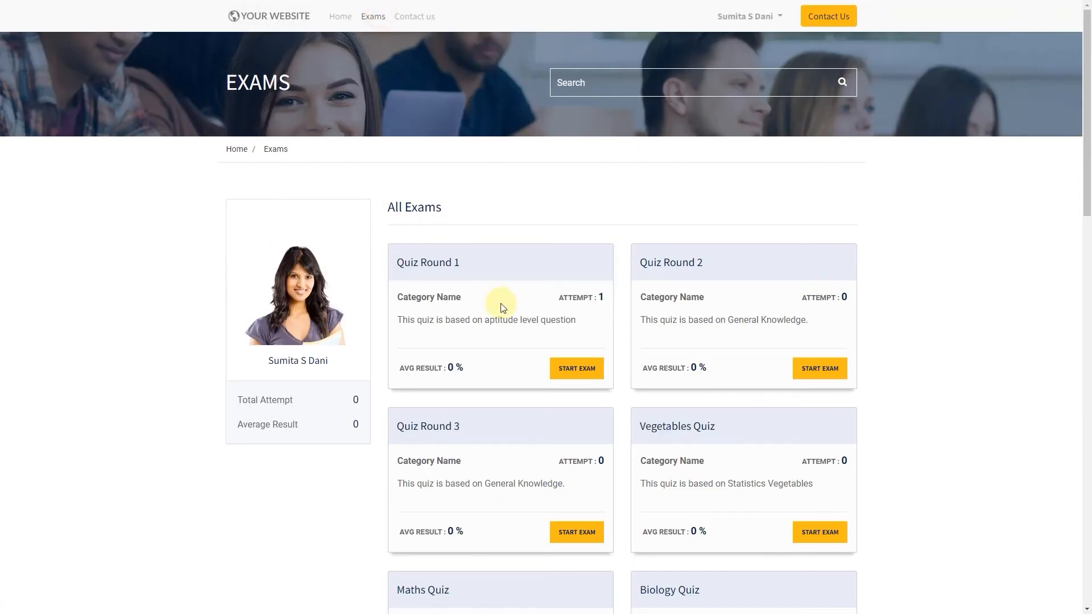
# Find "Quiz Round - 4" in the exam list, open it and start the exam.
pyautogui.scroll(-15, 501, 304)
pyautogui.scroll(-3, 504, 307)
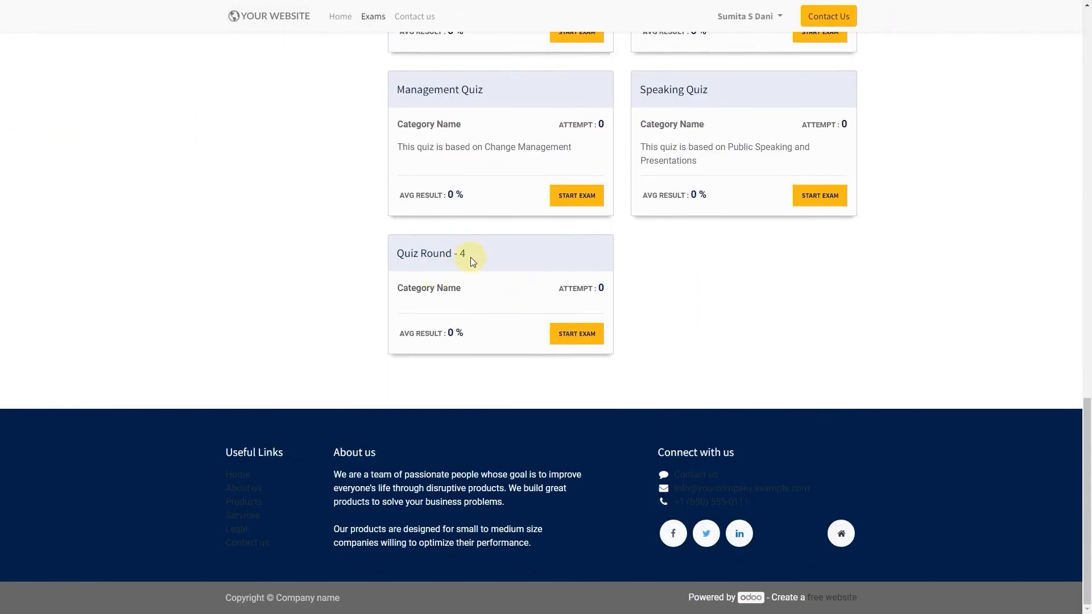
pyautogui.moveTo(471, 254); pyautogui.dragTo(411, 253)
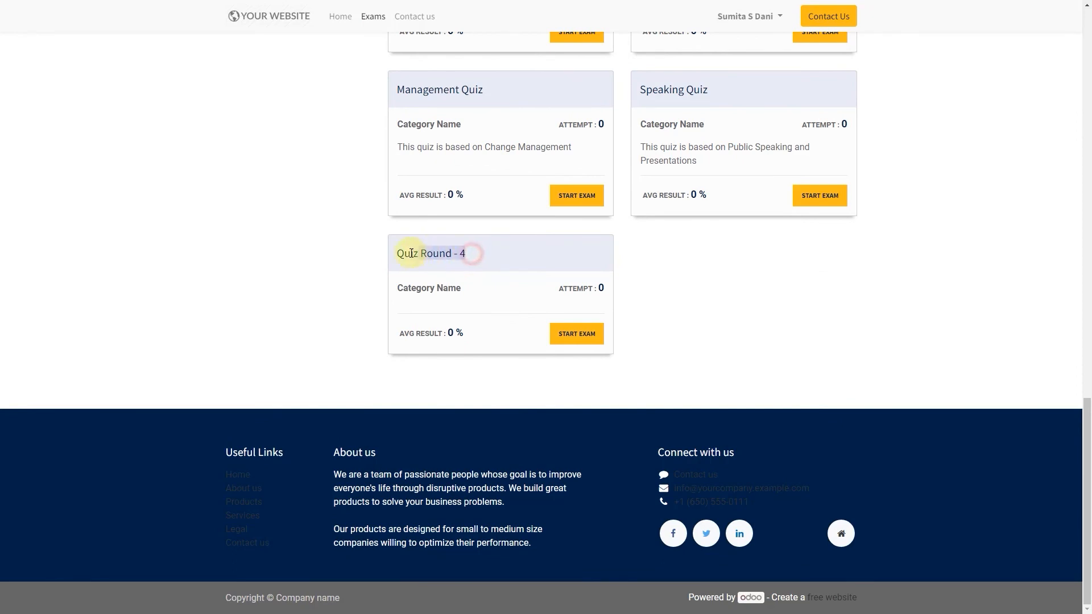
pyautogui.click(574, 337)
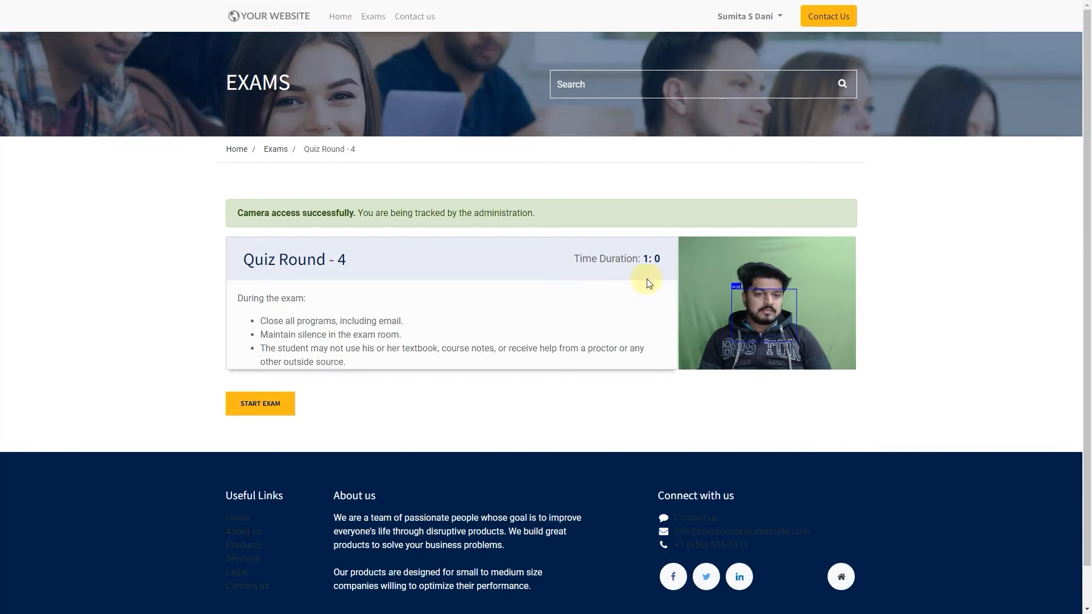
pyautogui.click(257, 405)
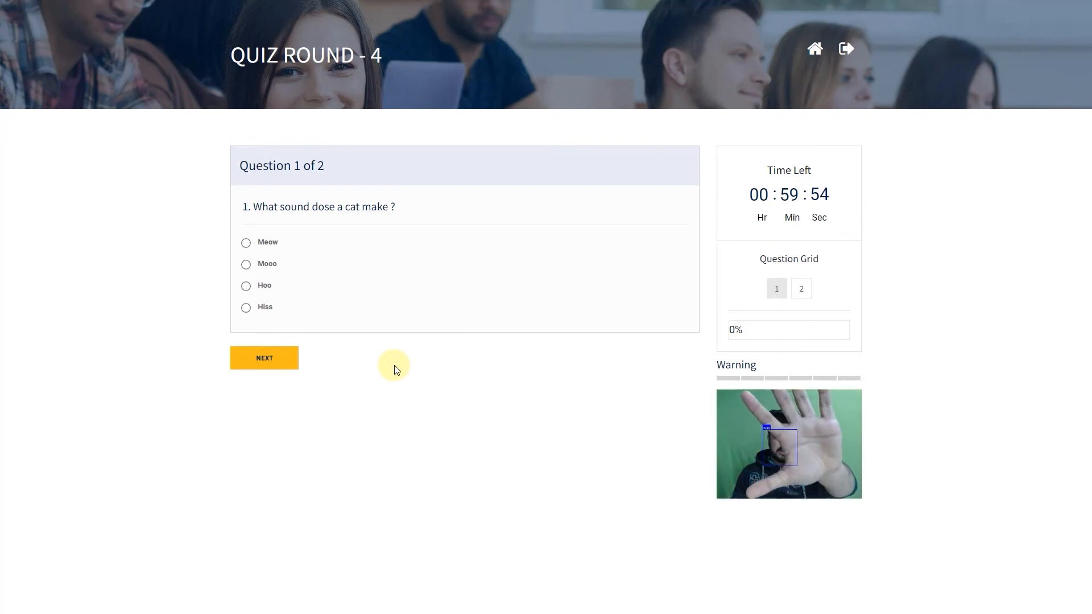
# Dismiss the exam window warning, answer the cat sound question with Meow and go to the next question.
pyautogui.click(646, 87)
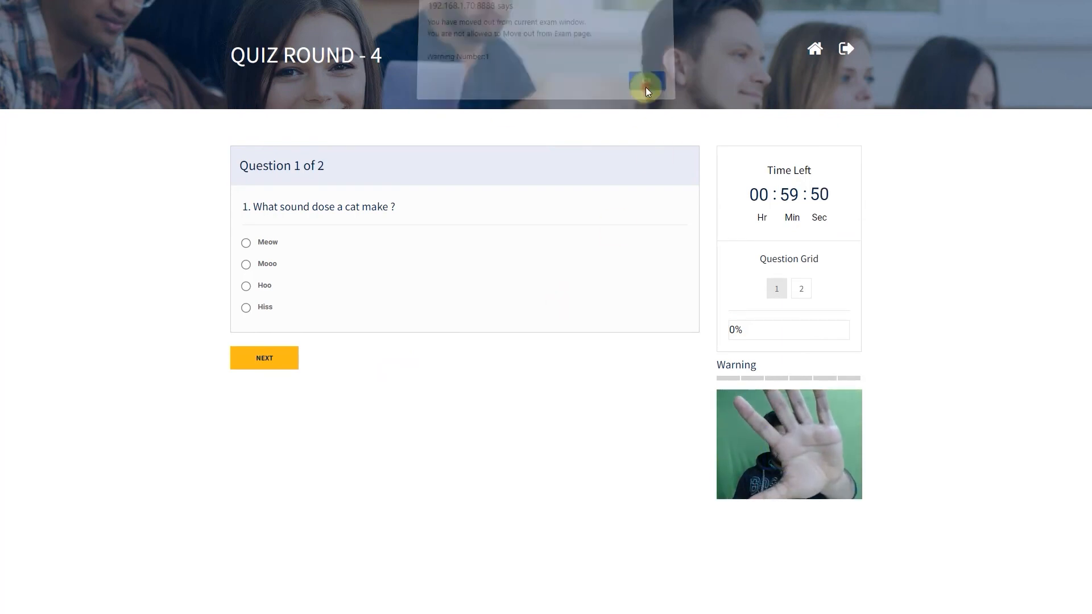
pyautogui.click(246, 243)
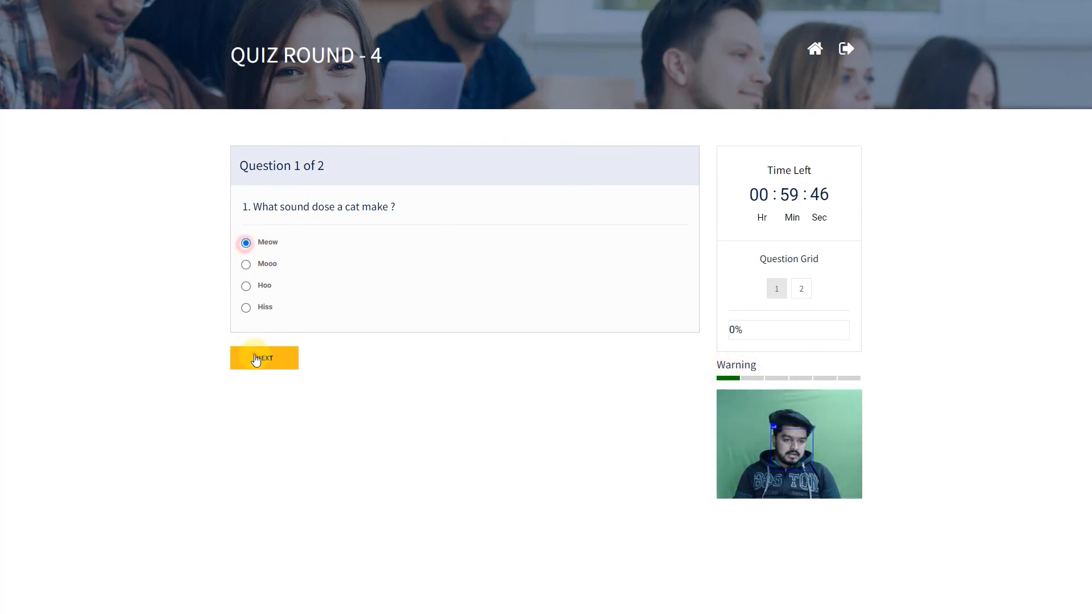
pyautogui.click(255, 358)
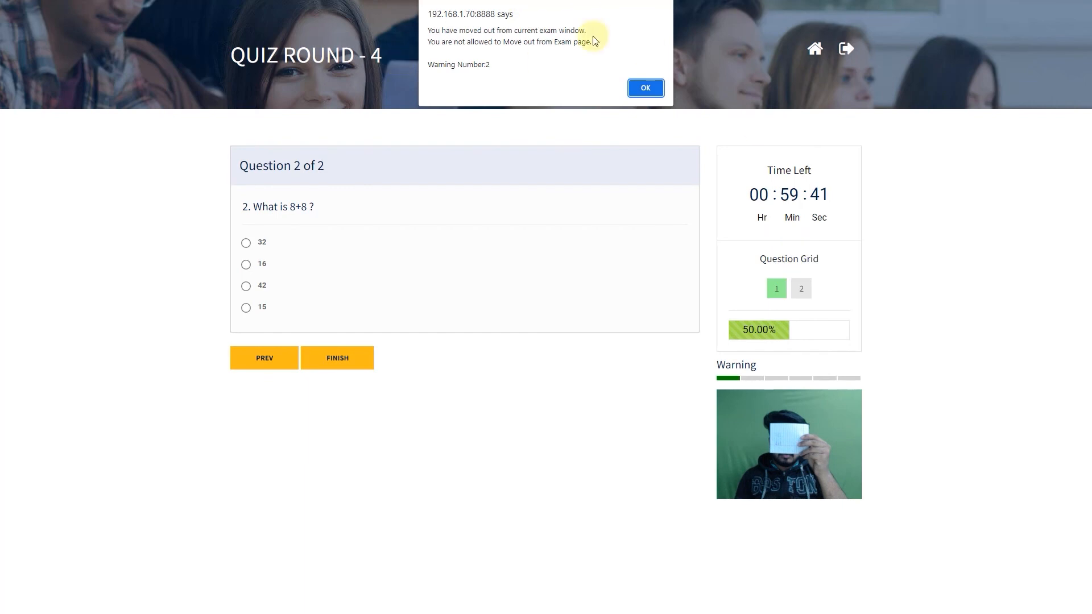
# Dismiss the exam window and external person warnings, then finish the exam with the 8+8 question unanswered.
pyautogui.click(645, 88)
pyautogui.click(645, 88)
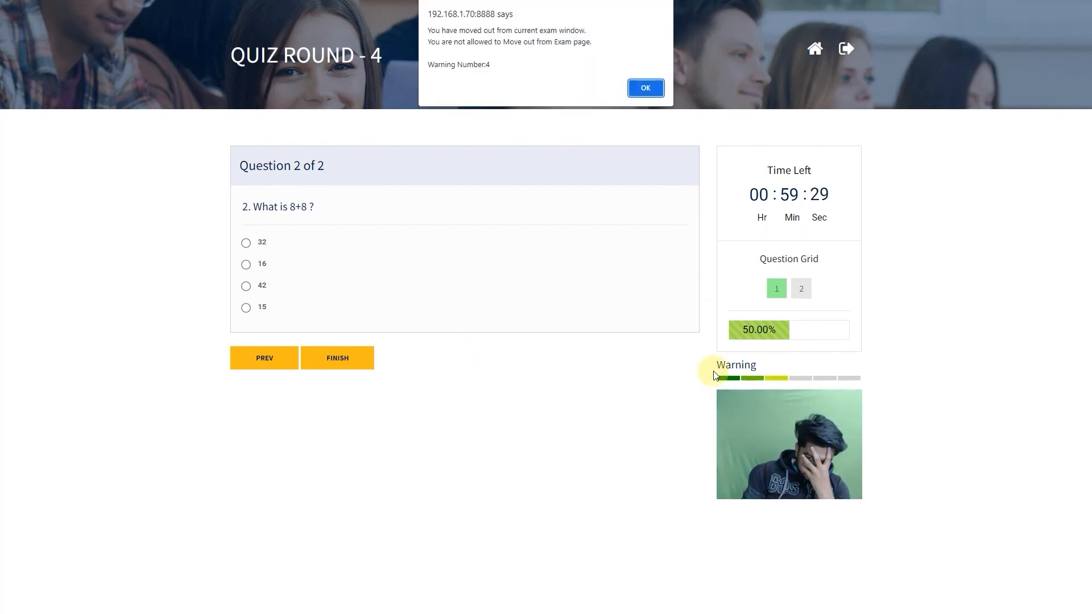
pyautogui.click(646, 88)
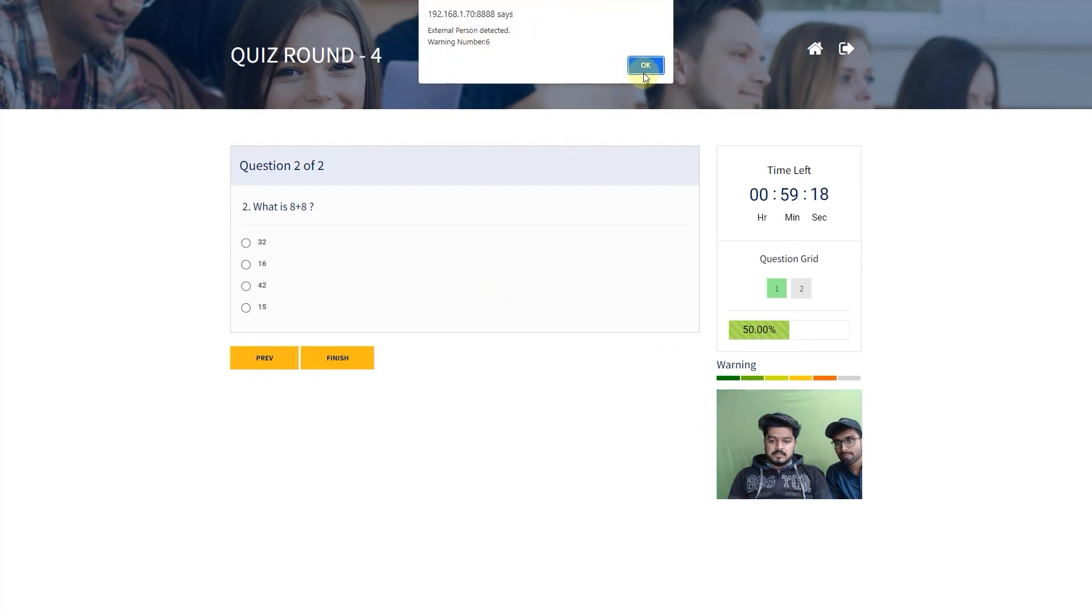
pyautogui.click(643, 66)
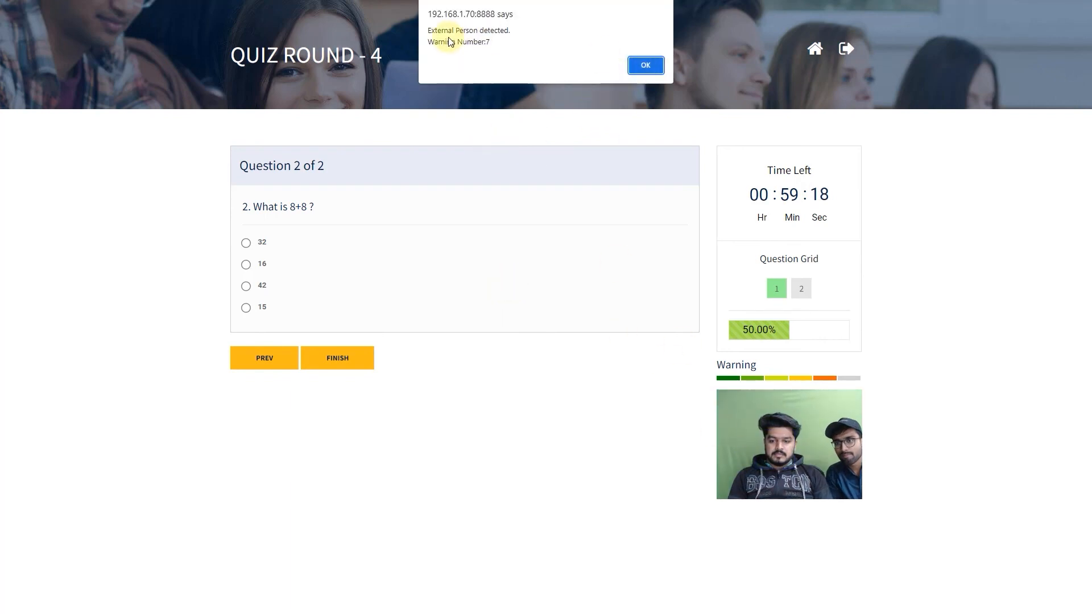
pyautogui.click(643, 65)
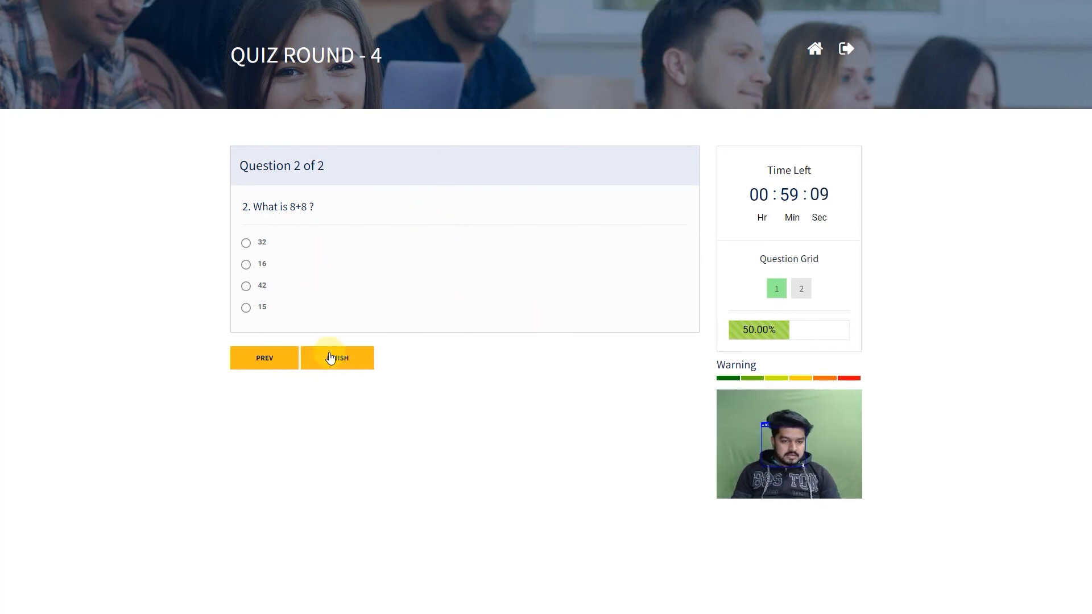
pyautogui.click(330, 358)
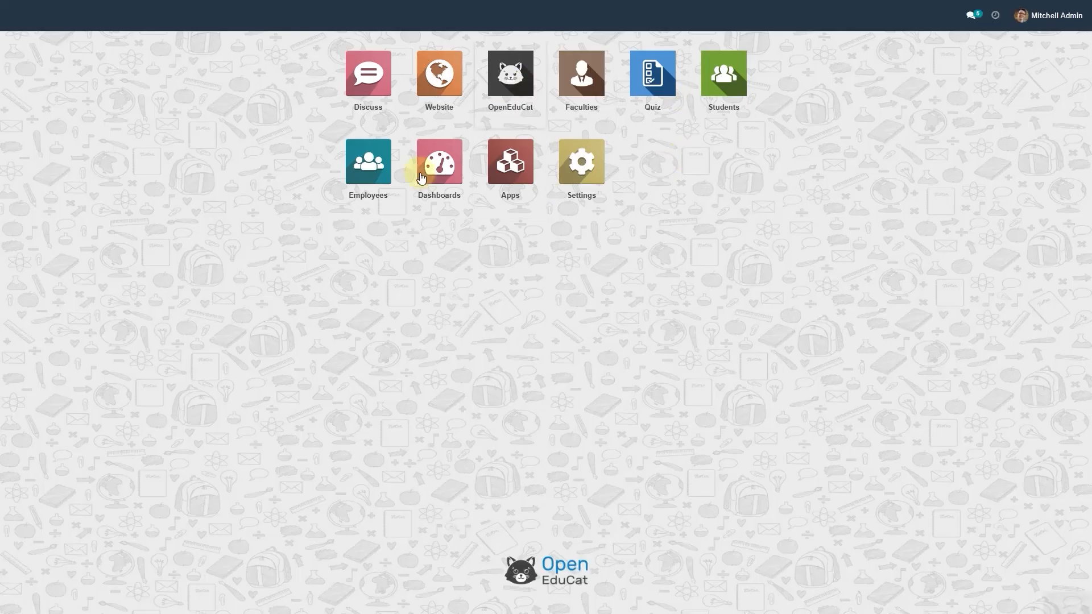
# Open the quiz results in the admin backend and view the answers and warnings in the student's "Quiz Round - 4" result.
pyautogui.click(652, 77)
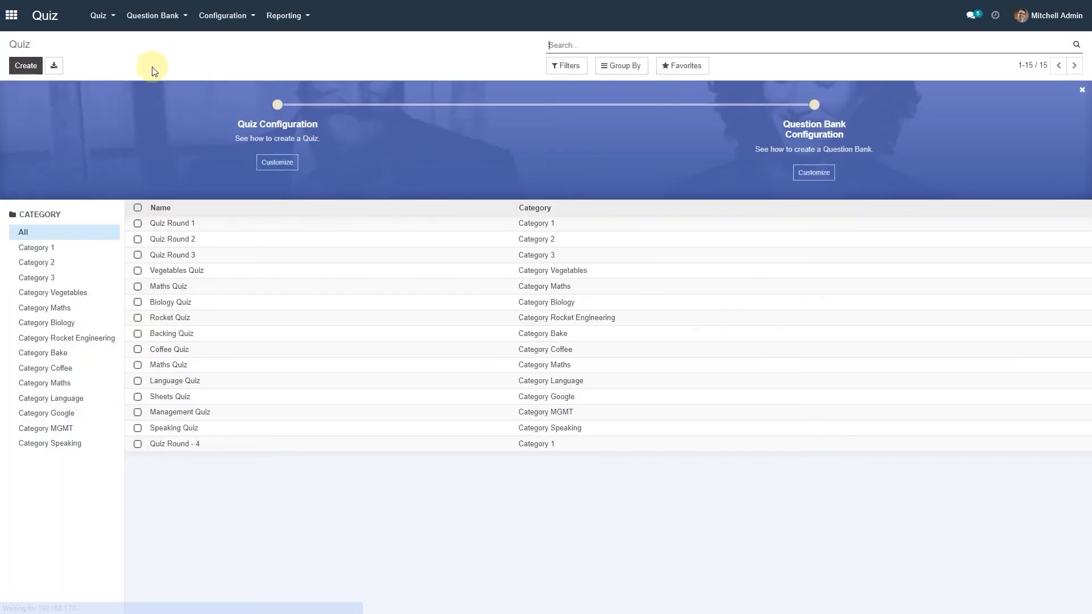
pyautogui.click(105, 15)
pyautogui.click(111, 54)
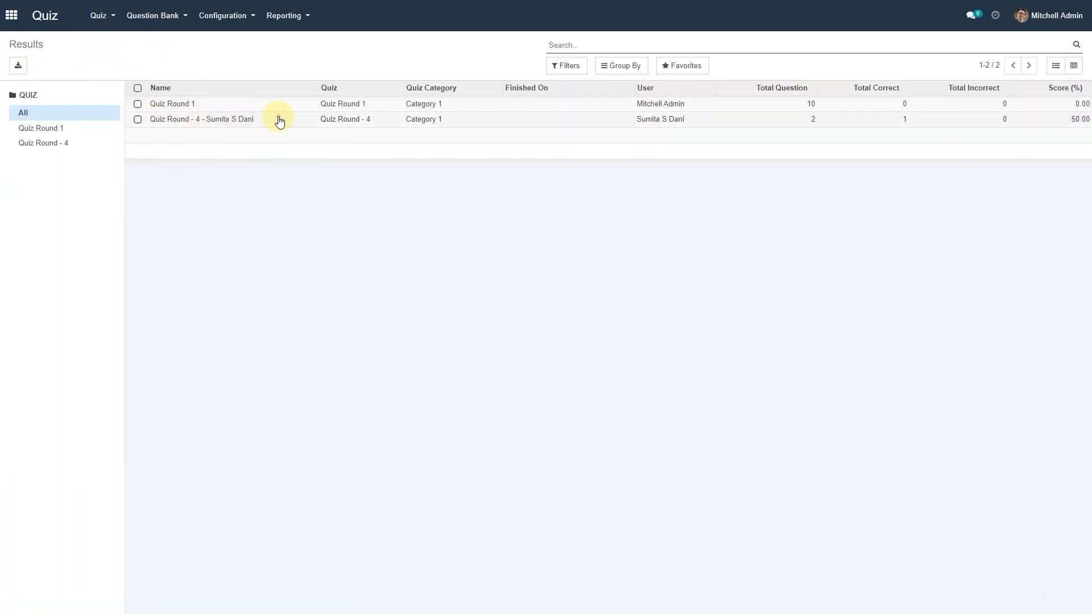
pyautogui.click(279, 119)
pyautogui.scroll(-3, 800, 310)
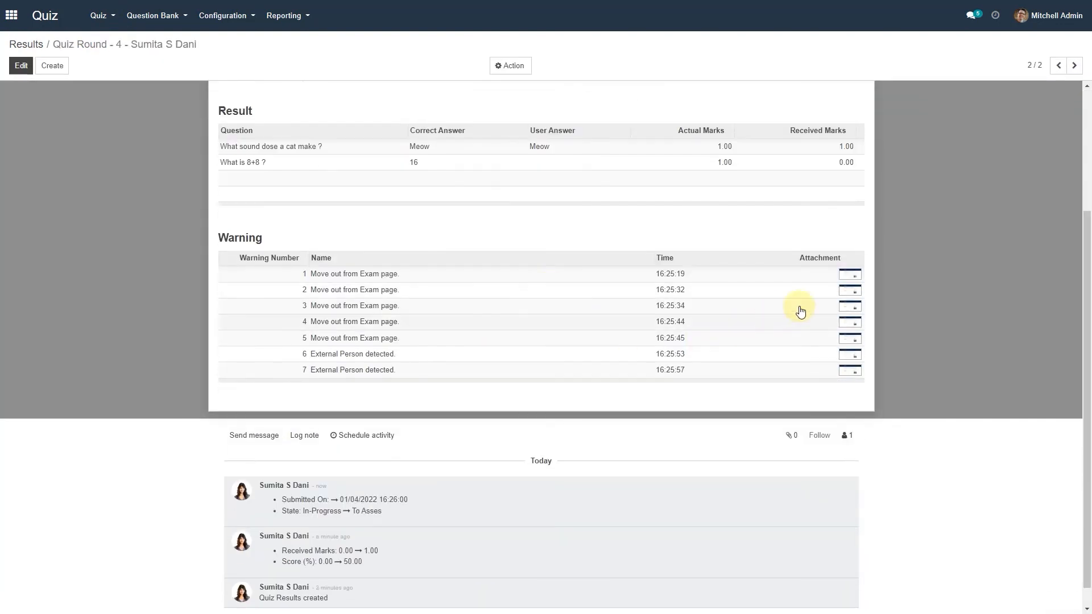
# Download the attachment of warning number 1, view the captured exam screenshot, and close the image and the warning details.
pyautogui.click(849, 273)
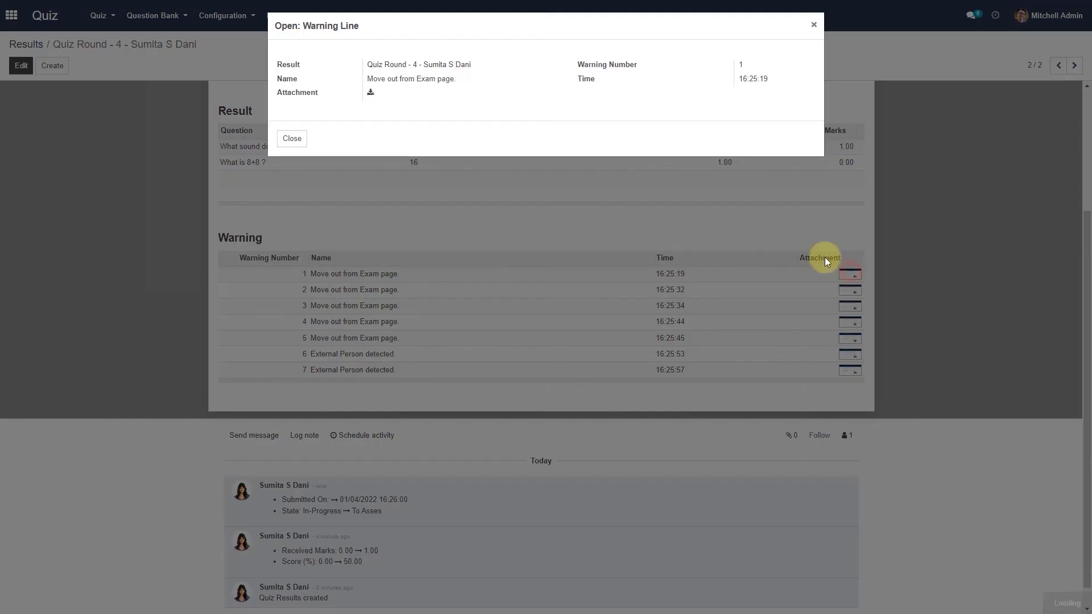
pyautogui.click(370, 92)
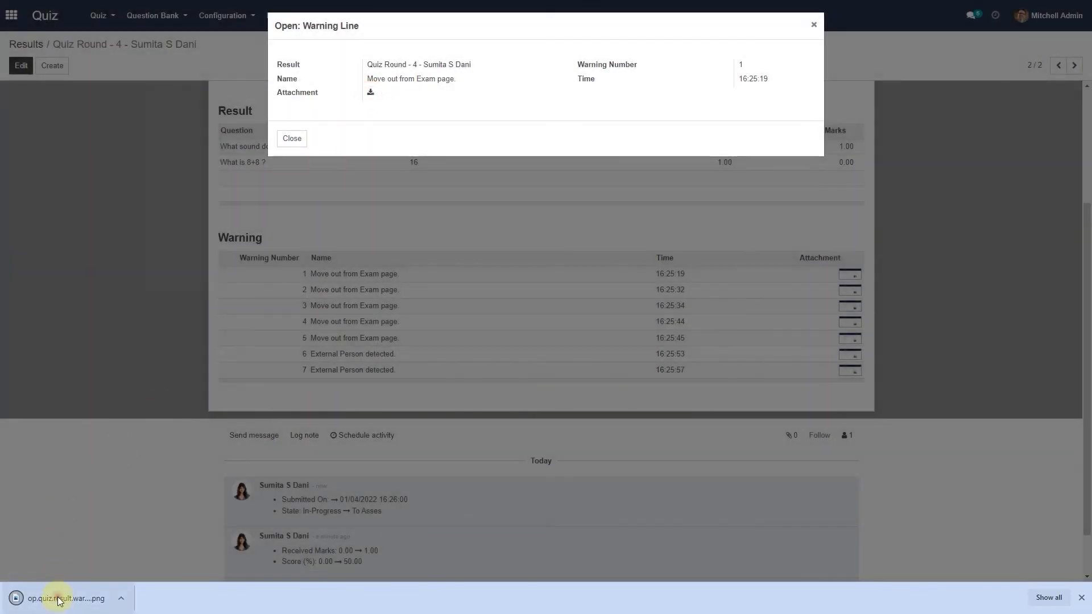
pyautogui.click(60, 599)
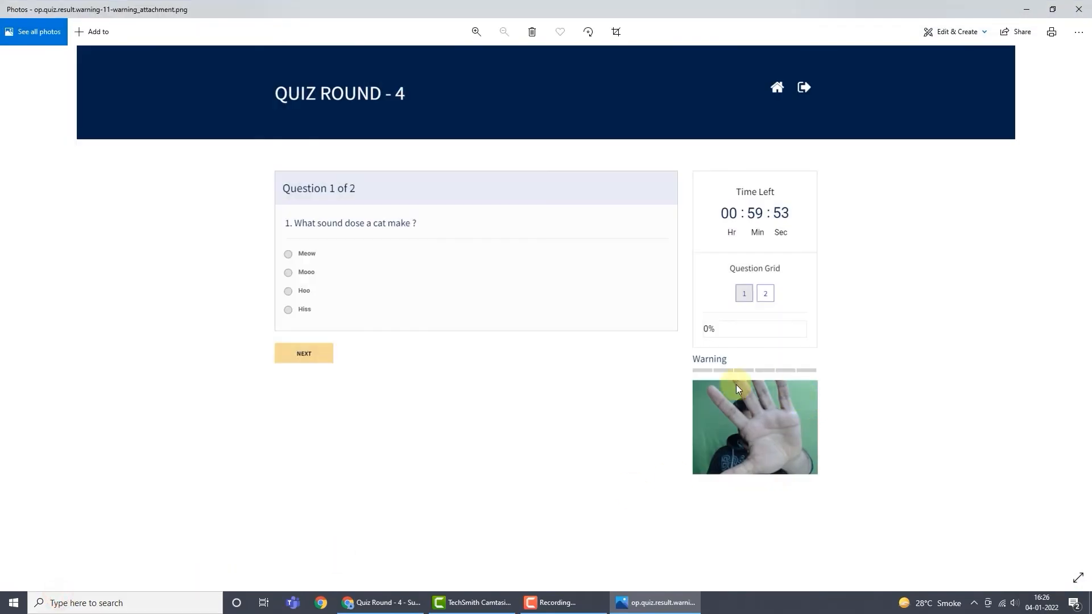
pyautogui.click(1078, 10)
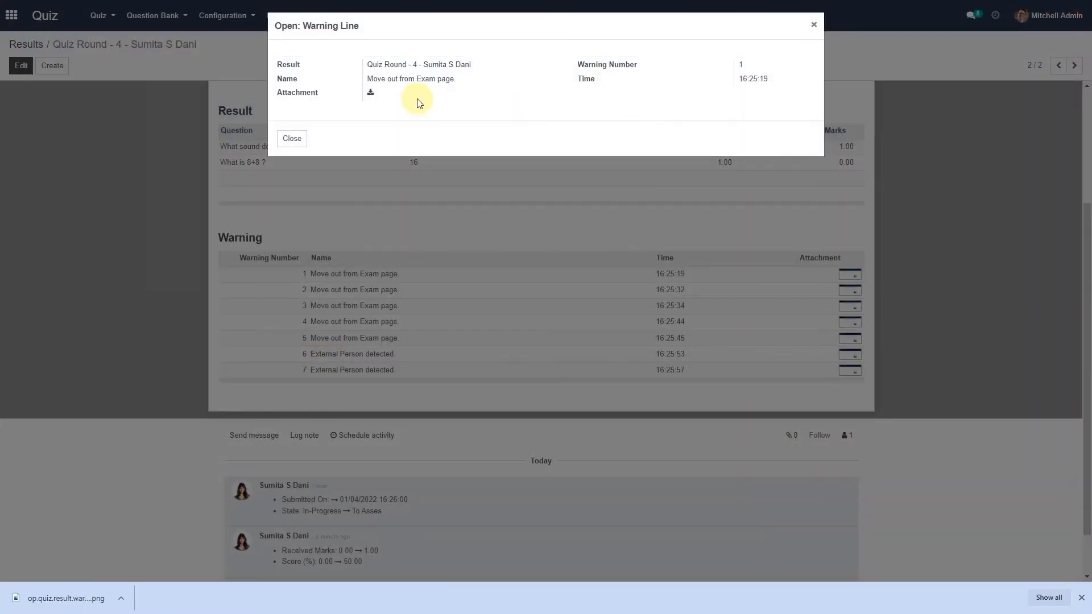
pyautogui.click(287, 139)
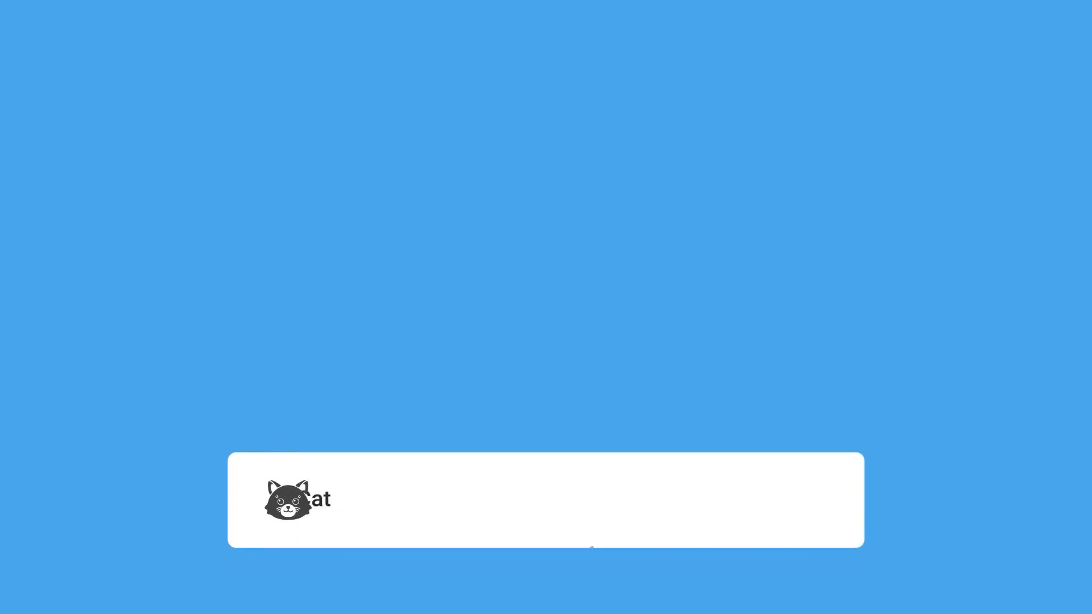